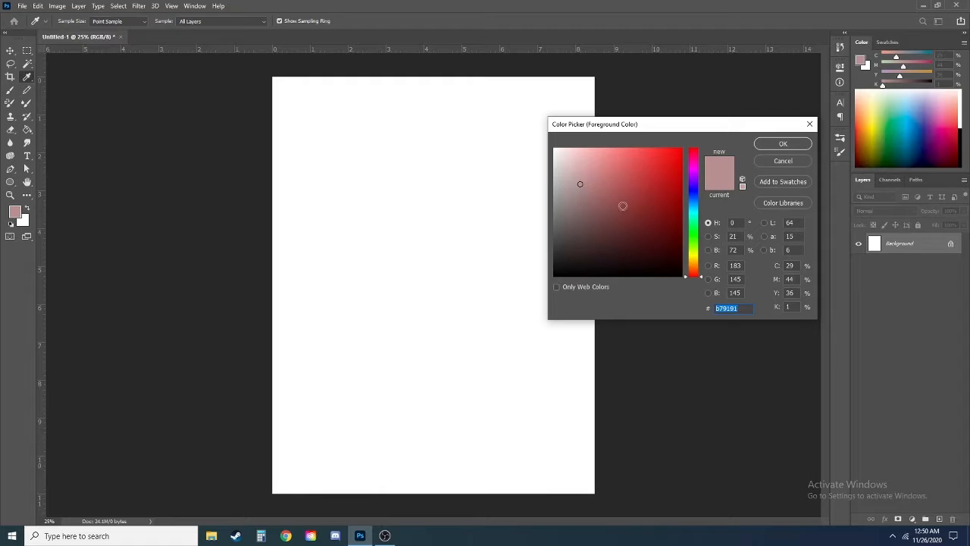
Step: Set the foreground colour to brown #8f714d and the background colour to light peach with 20% magenta and 39% yellow
drag(787, 161, 690, 170)
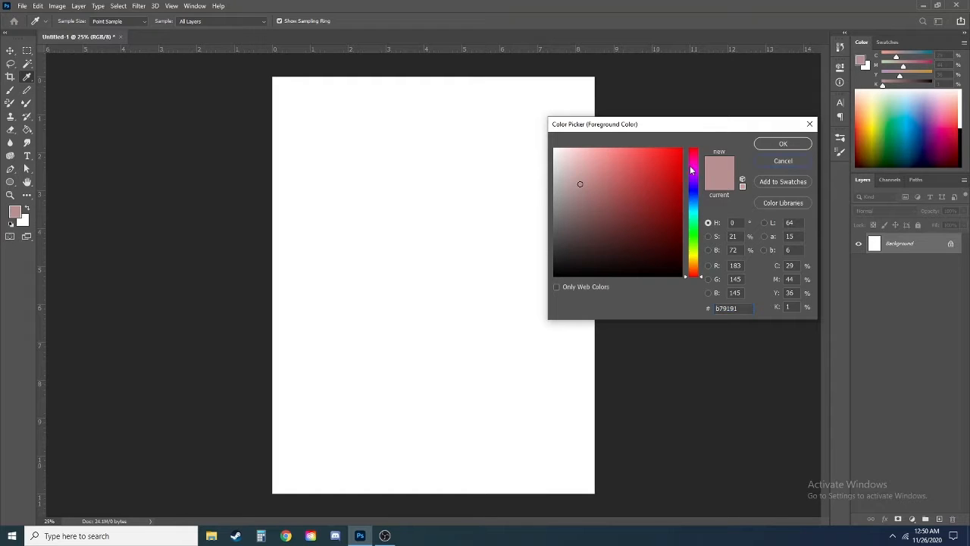
click(694, 266)
click(614, 190)
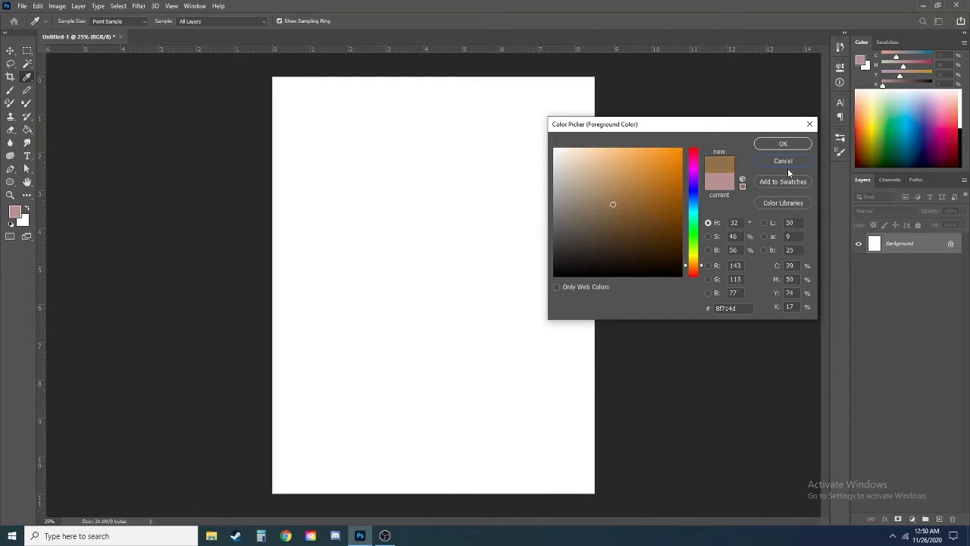
click(783, 144)
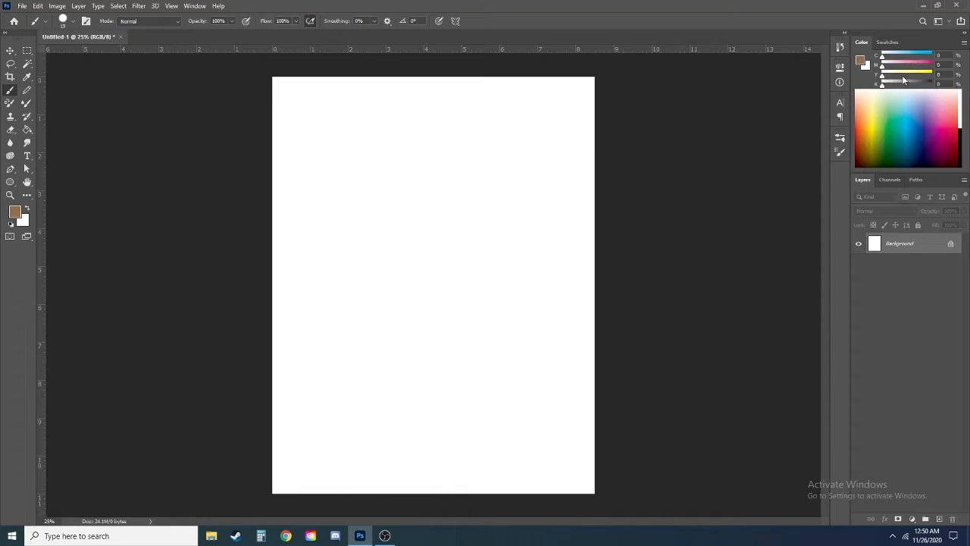
click(901, 75)
click(891, 66)
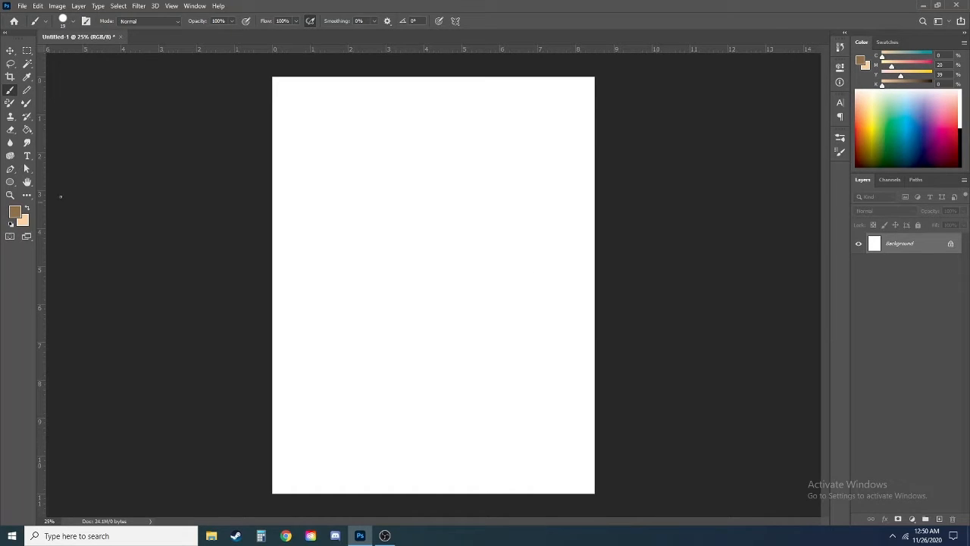
Step: Add a new layer above the background and browse the TrueGrit-Sampler-Brushes-V3.0 folder among the brush presets
click(939, 519)
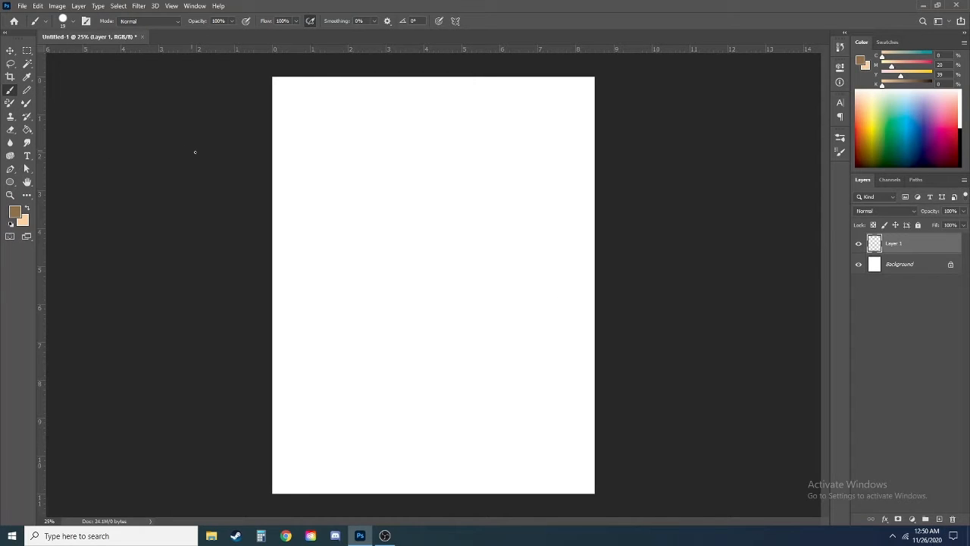
right_click(381, 257)
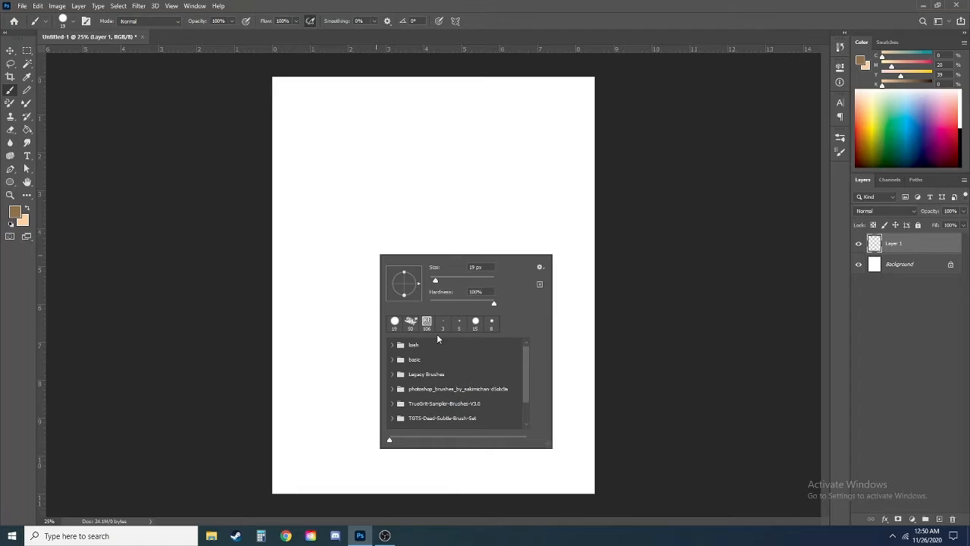
scroll(446, 423, down, 1)
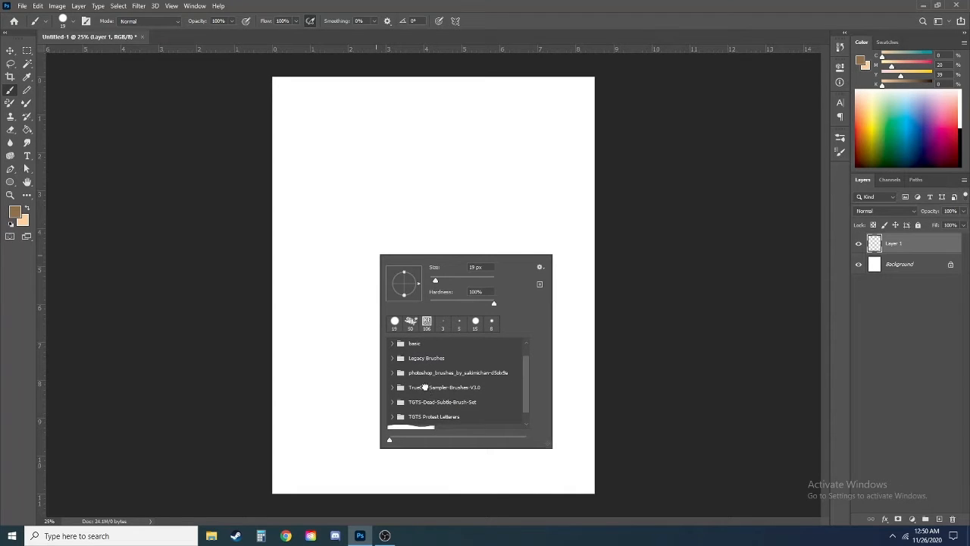
click(426, 387)
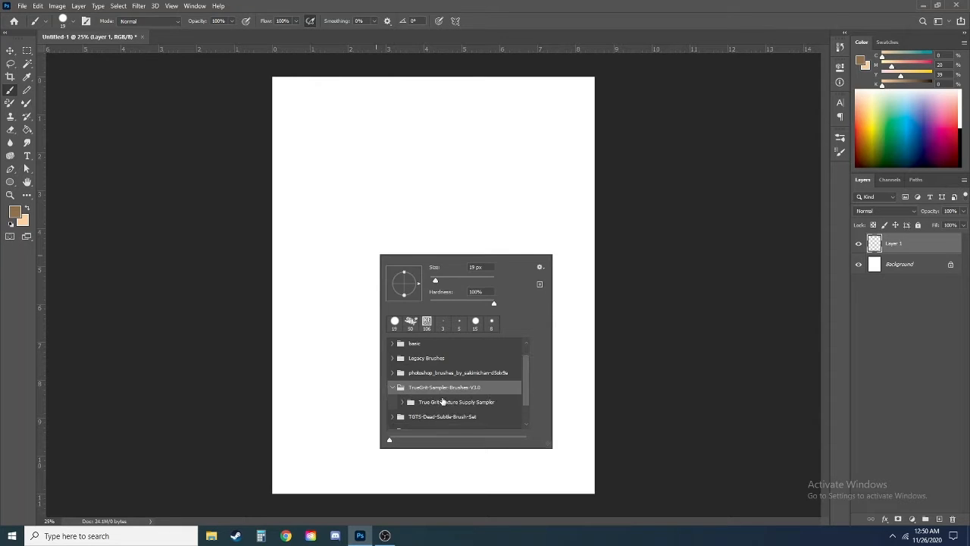
click(392, 387)
scroll(441, 418, down, 1)
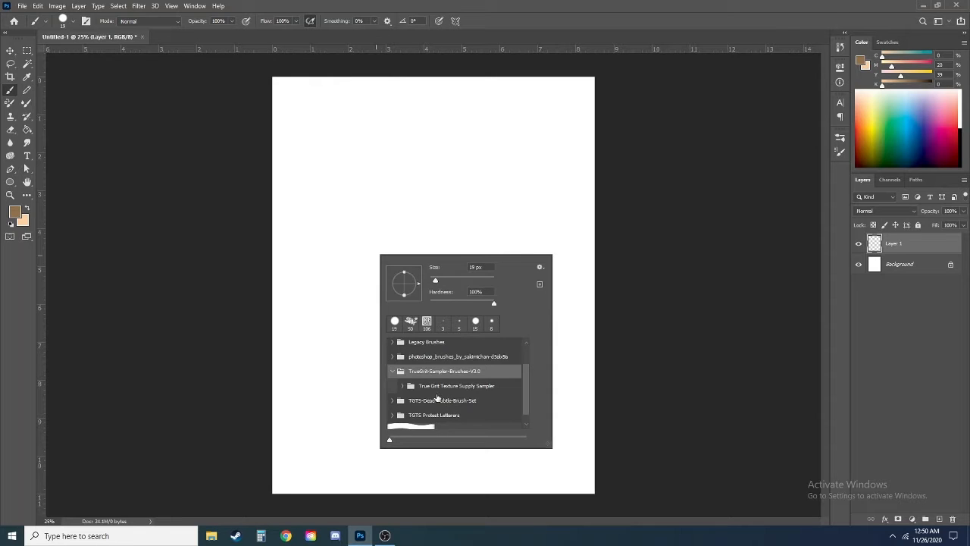
click(402, 386)
scroll(460, 390, down, 5)
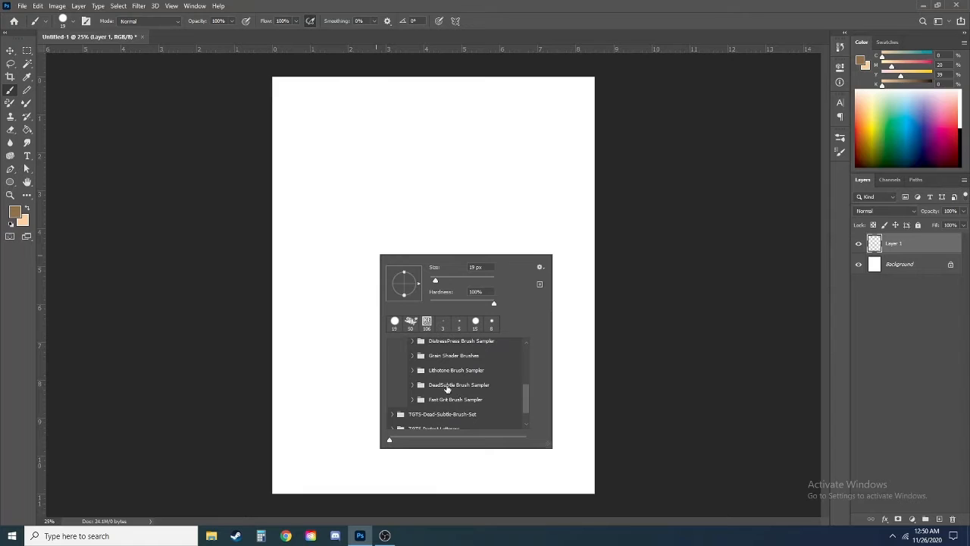
scroll(443, 400, down, 1)
Step: Choose a 2800 px DeadSubtle texture brush from the TGTS-Dead-Subtle-Brush-Set
click(429, 410)
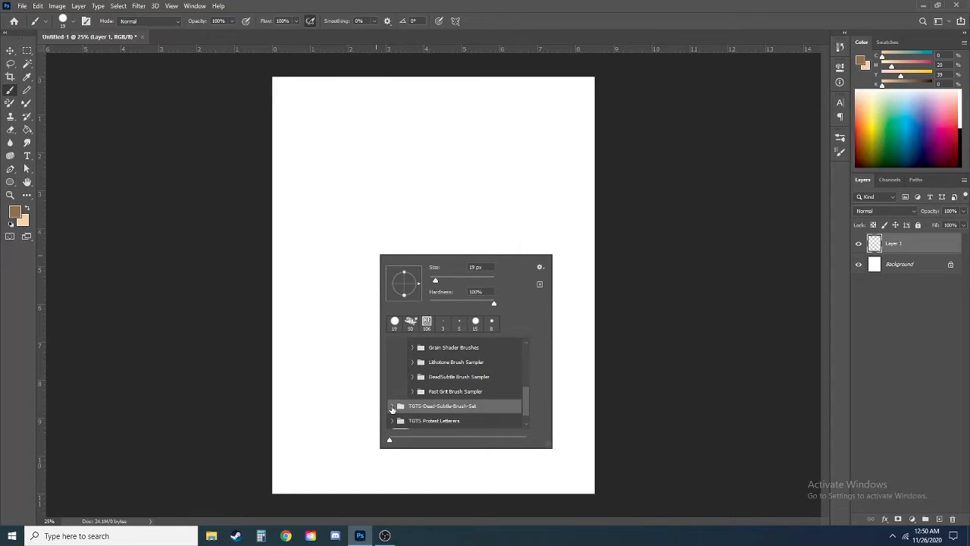
click(392, 409)
scroll(464, 393, down, 4)
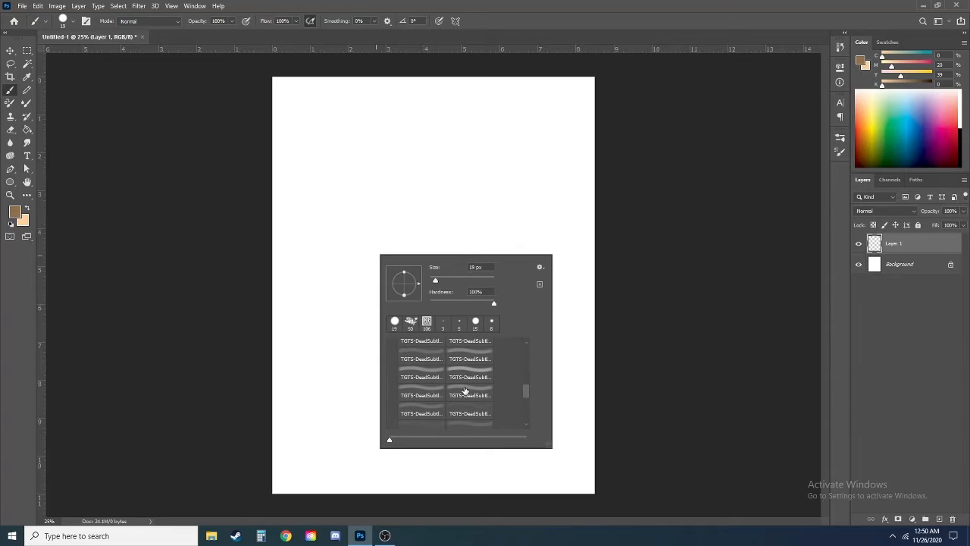
click(471, 401)
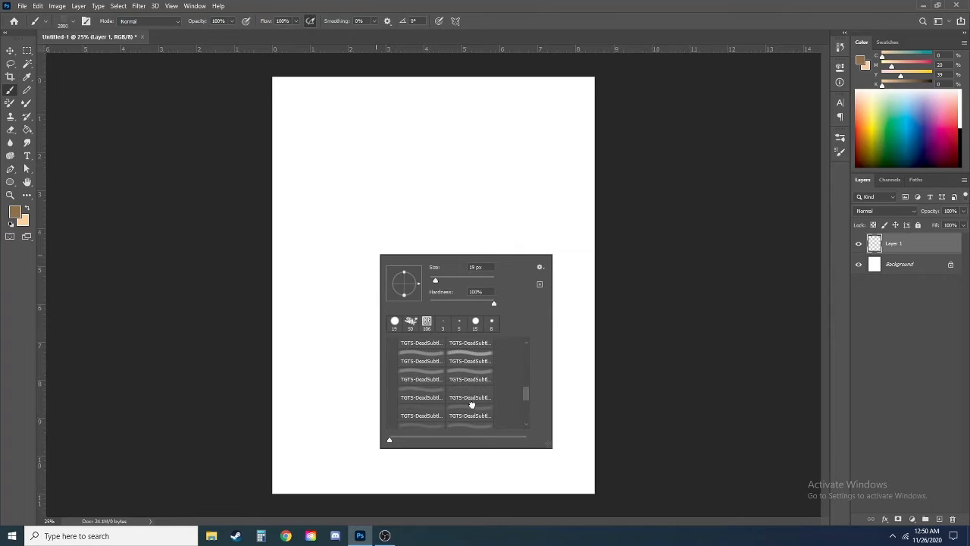
click(421, 413)
Step: Paint brown grain texture across the whole canvas, then swap the colours and paint over it with the light peach
mouse_move(341, 181)
mouse_down()
mouse_move(460, 169)
mouse_move(595, 174)
mouse_move(606, 156)
mouse_move(282, 100)
mouse_move(492, 308)
mouse_move(368, 417)
mouse_move(439, 403)
mouse_up()
mouse_move(205, 403)
mouse_down()
mouse_move(409, 227)
mouse_move(379, 137)
mouse_up()
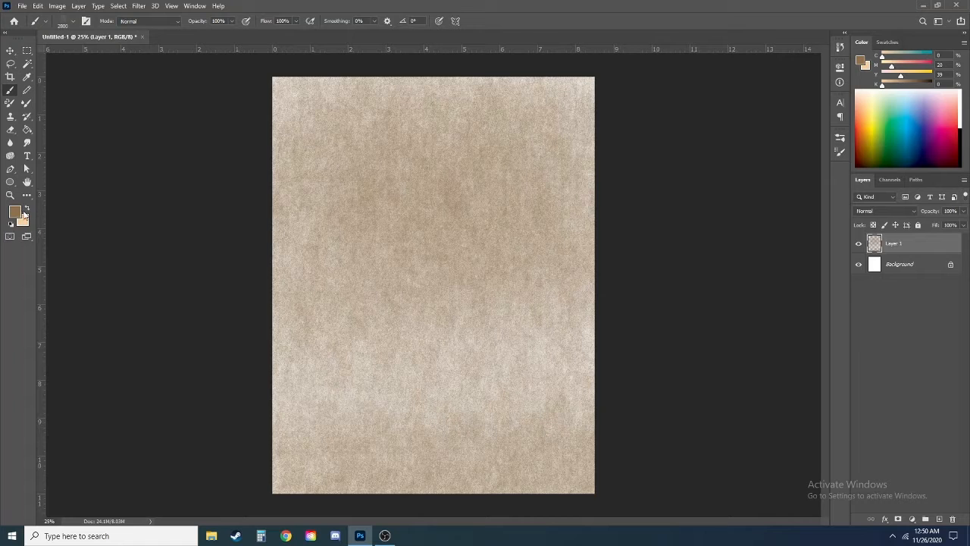
click(26, 212)
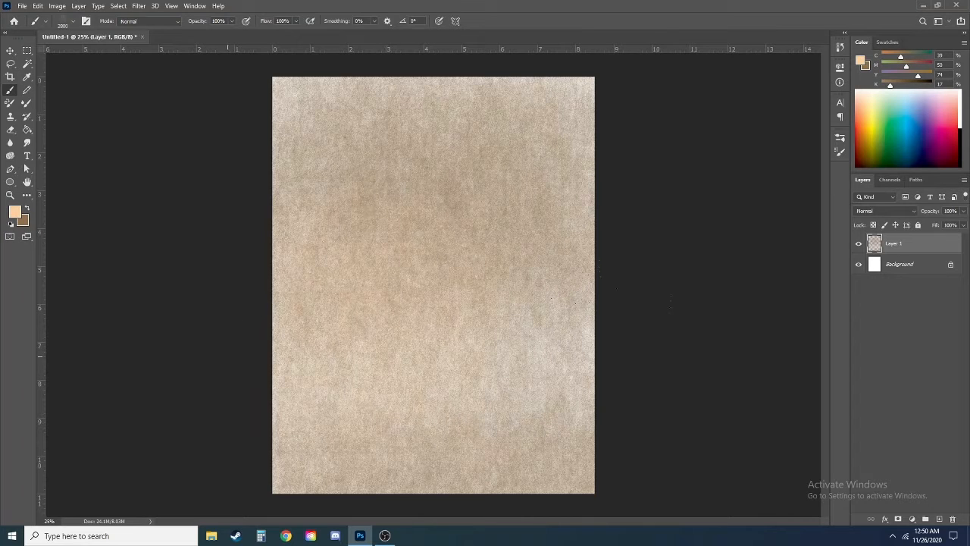
mouse_move(228, 356)
mouse_down()
mouse_move(333, 288)
mouse_move(400, 207)
mouse_up()
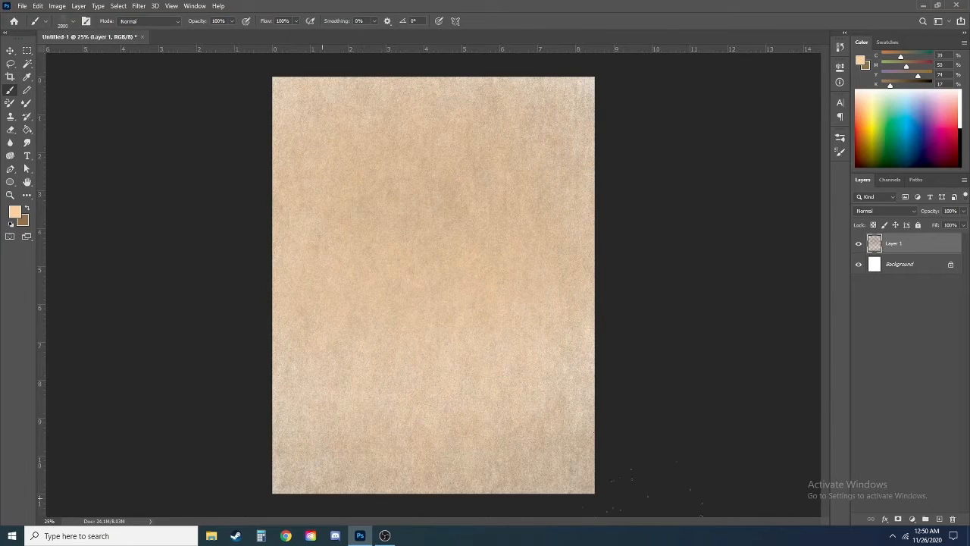
Step: Apply a Gaussian Blur with a 4.9 pixel radius to the painted texture on Layer 1
click(138, 6)
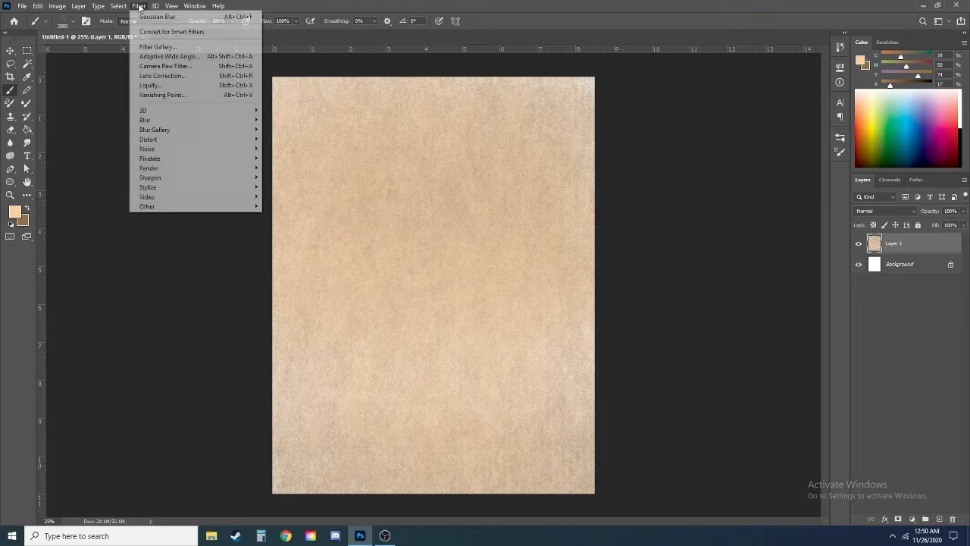
mouse_move(220, 127)
click(289, 157)
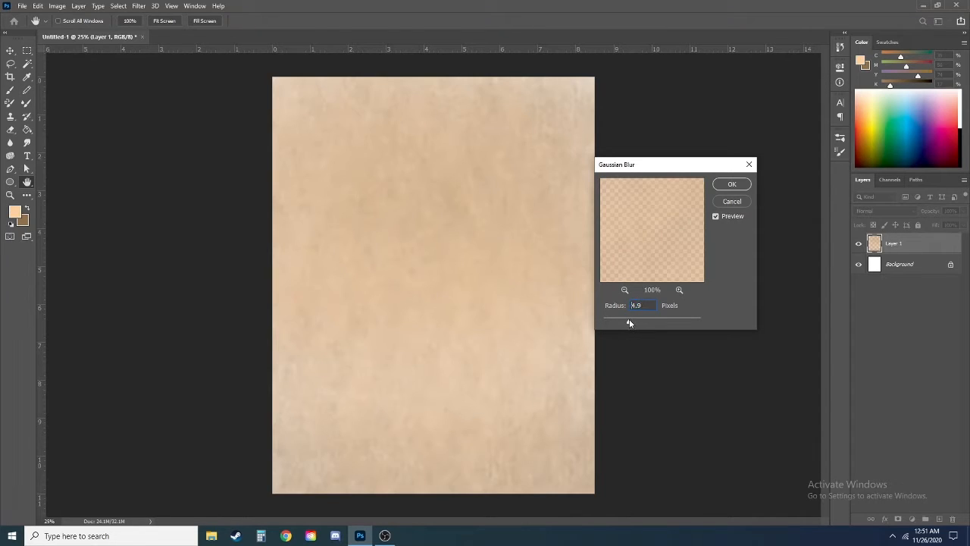
click(732, 184)
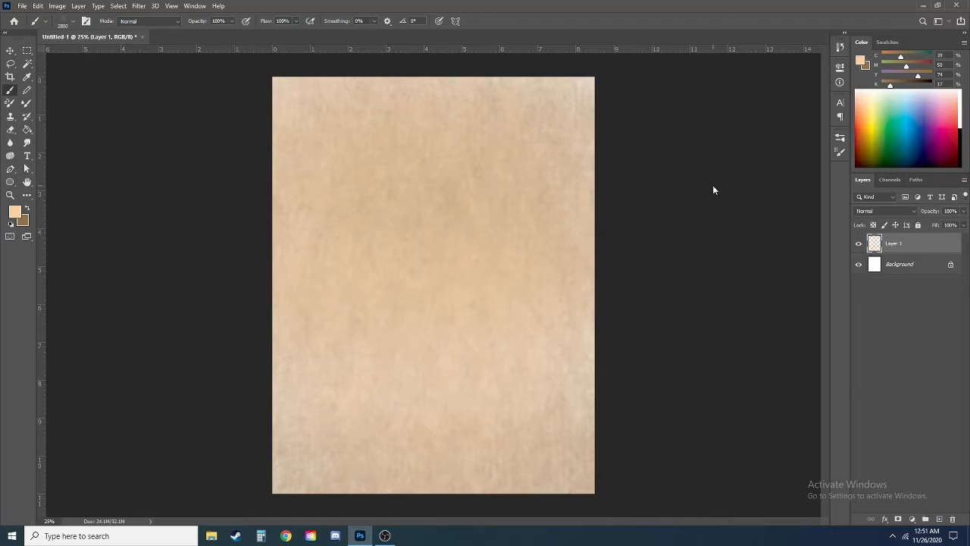
Step: Fade the Gaussian Blur to 60% opacity in Normal mode
key(ctrl+shift+f)
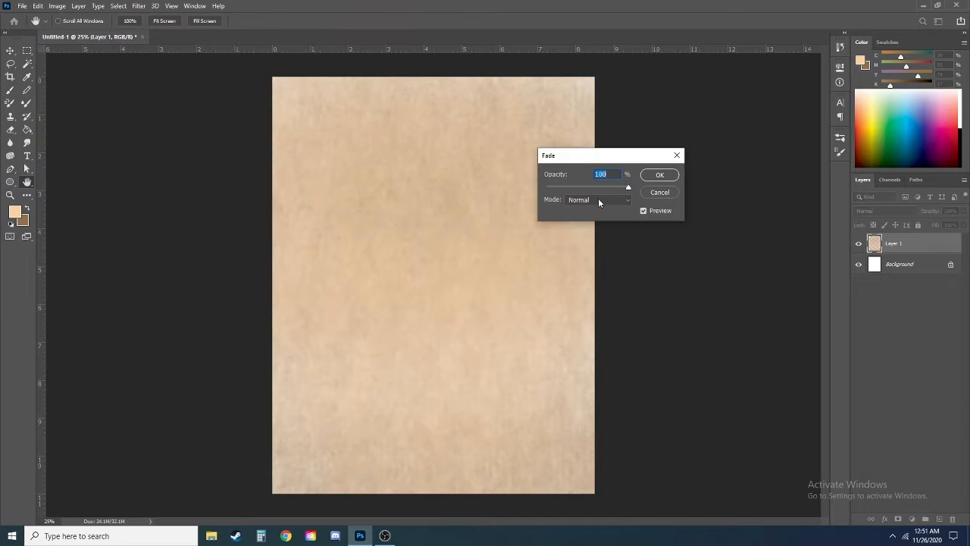
click(593, 187)
drag(593, 187, 596, 187)
click(599, 199)
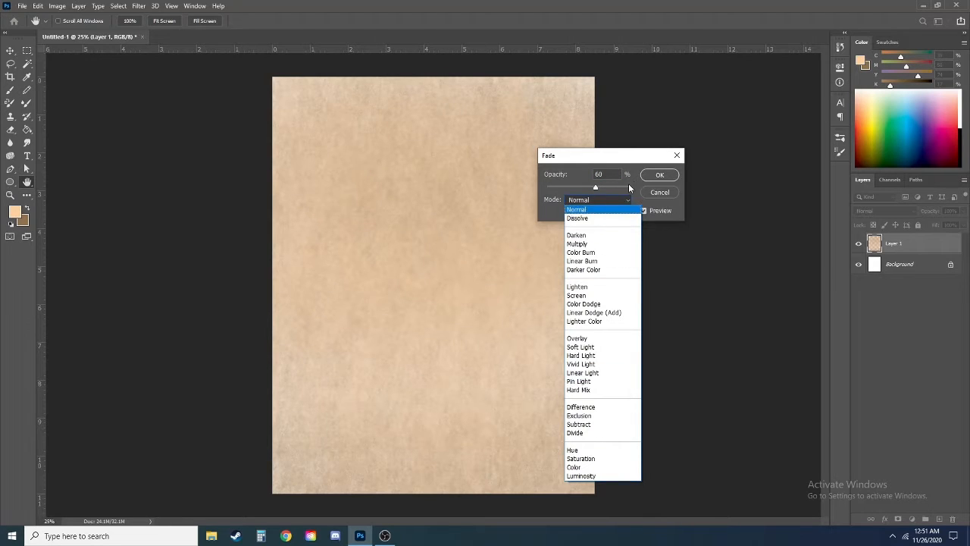
click(577, 210)
click(660, 174)
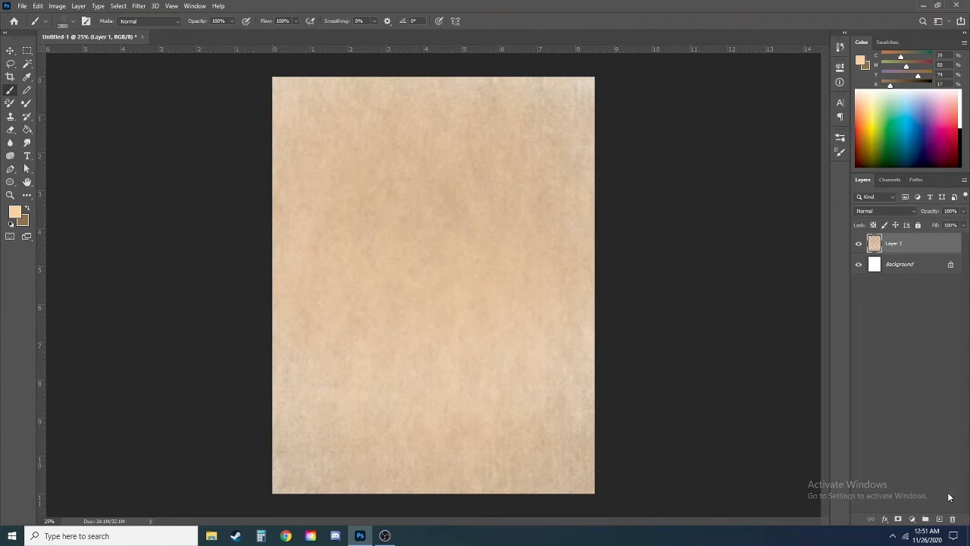
Step: Add a new layer above Layer 1 and fill it with rendered Clouds in the peach and brown colours
click(939, 518)
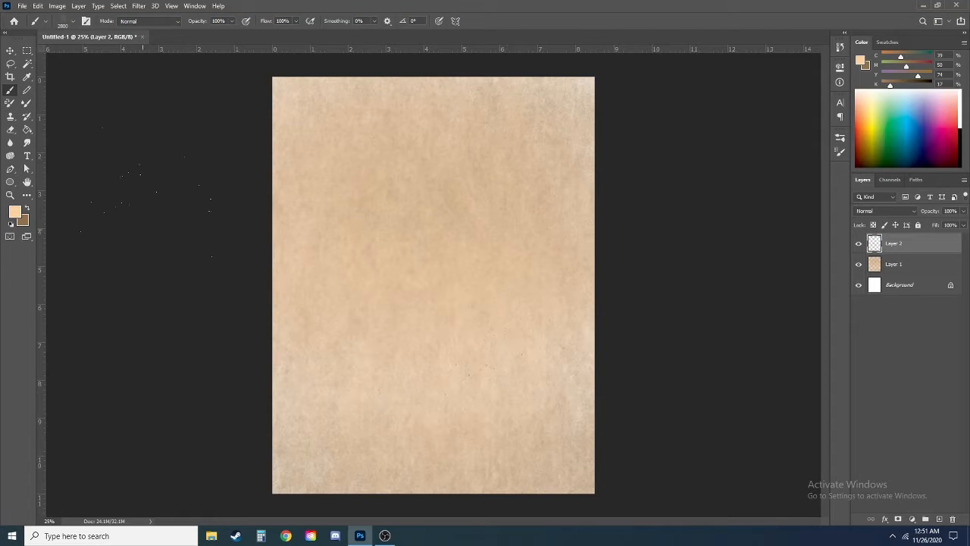
click(138, 6)
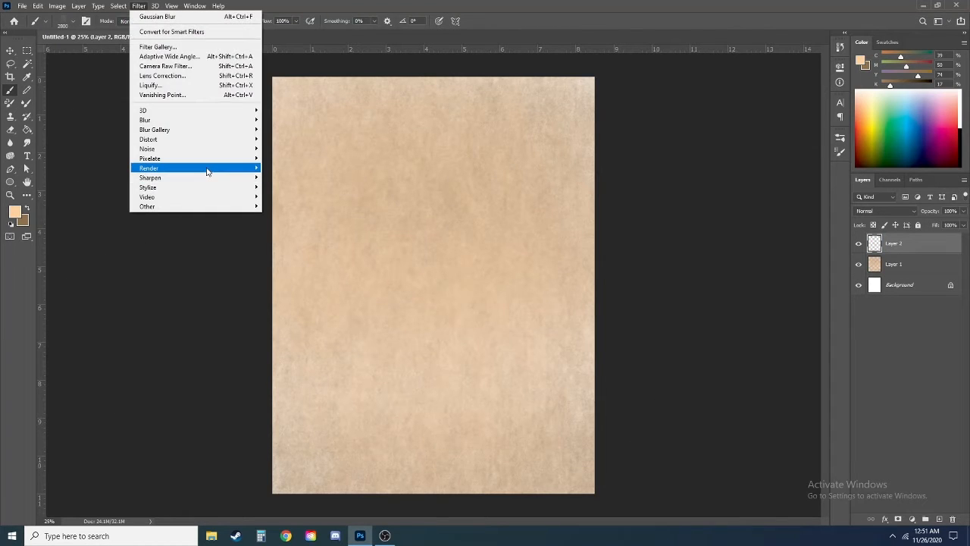
mouse_move(205, 169)
click(301, 203)
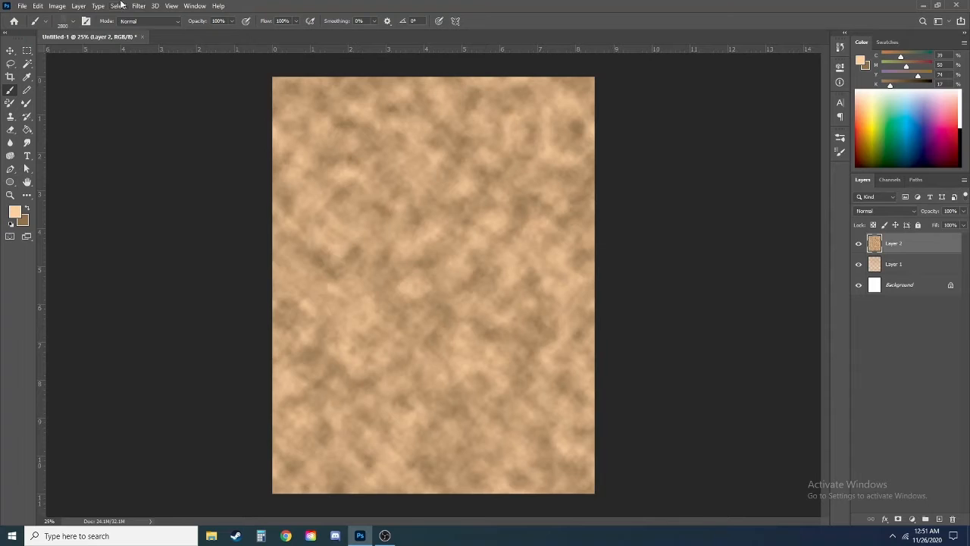
Step: Fade the Clouds effect to 63% opacity and change its fade blending mode
key(ctrl+shift+f)
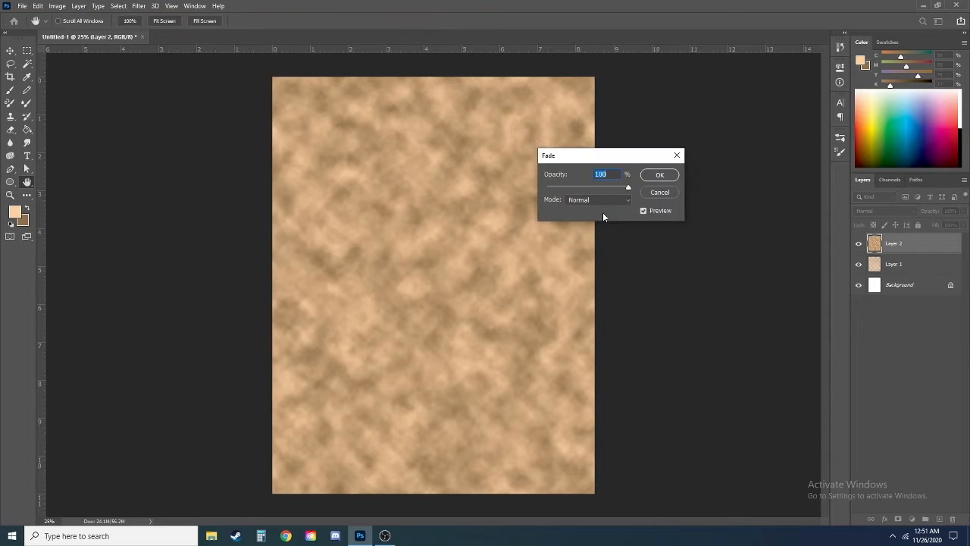
click(580, 188)
drag(590, 194, 599, 194)
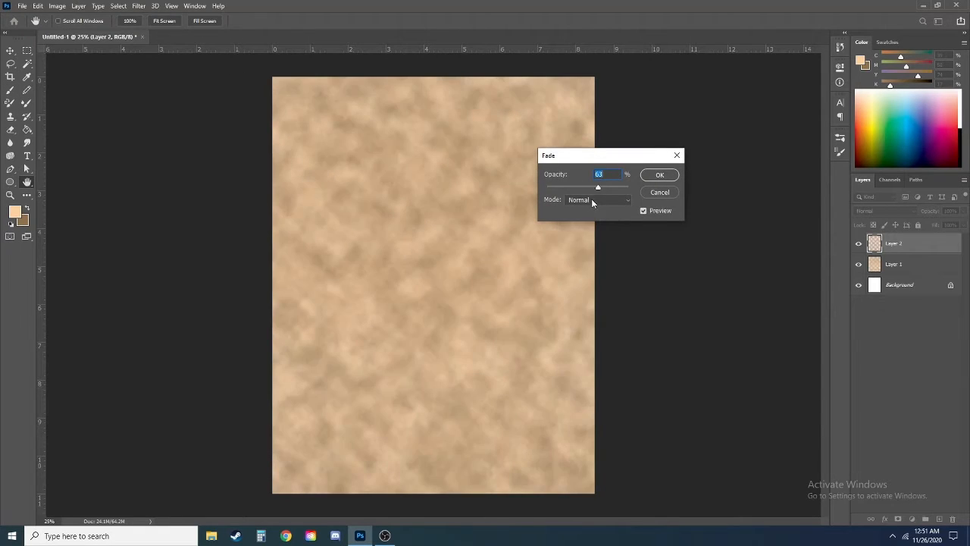
click(591, 200)
click(582, 235)
scroll(591, 201, down, 9)
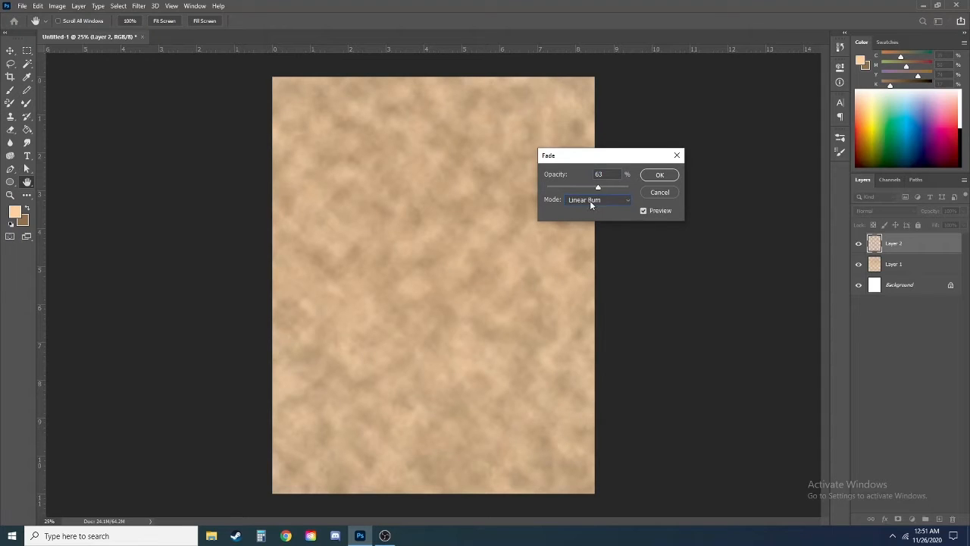
click(659, 175)
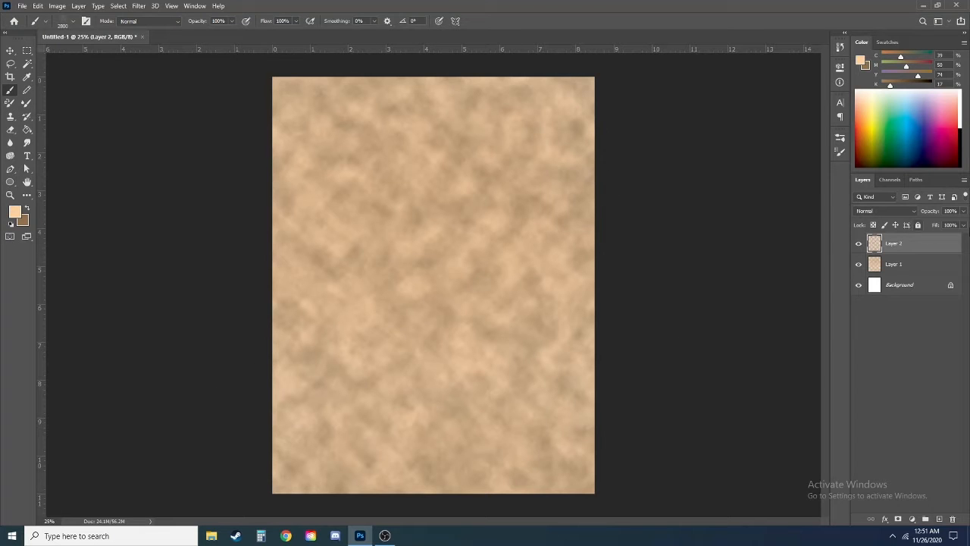
Step: Lower the cloud layer's opacity to 52% and set its blending mode to Overlay
click(964, 212)
drag(963, 225, 944, 224)
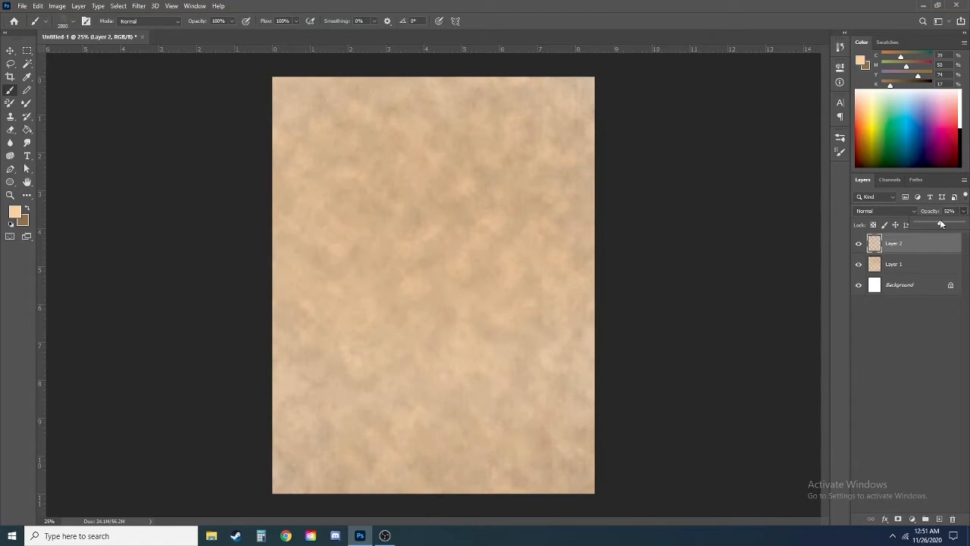
click(884, 212)
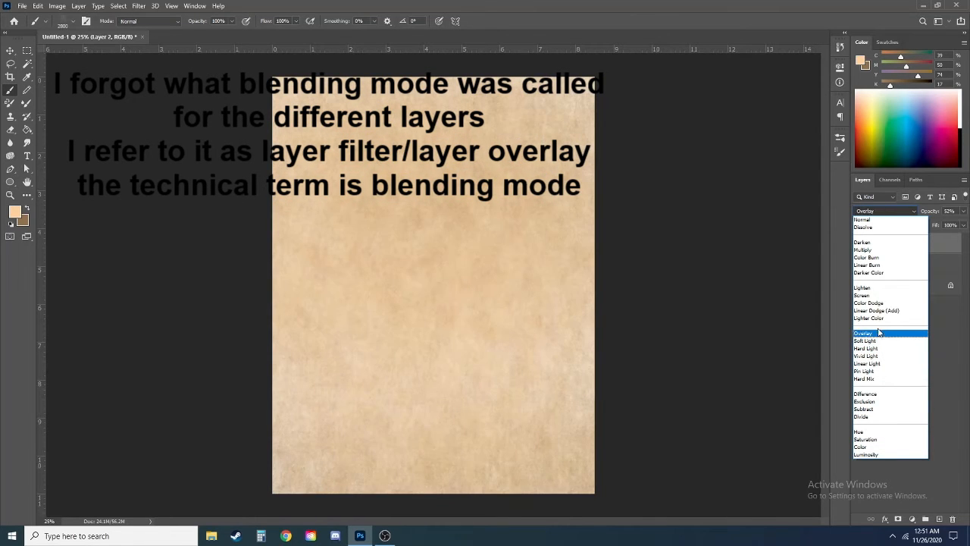
click(879, 334)
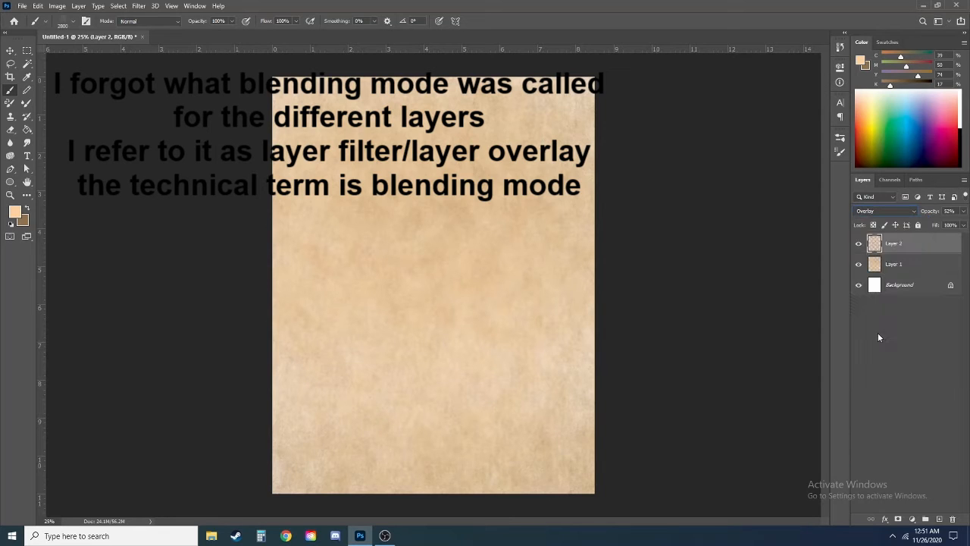
Step: Merge the cloud layer down into Layer 1 and add a new empty layer above it
key(Delete)
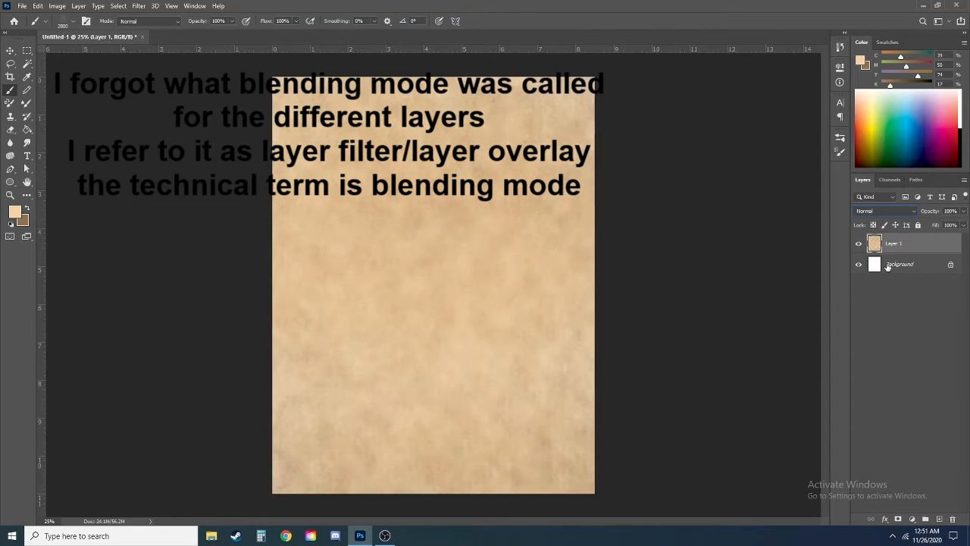
click(940, 519)
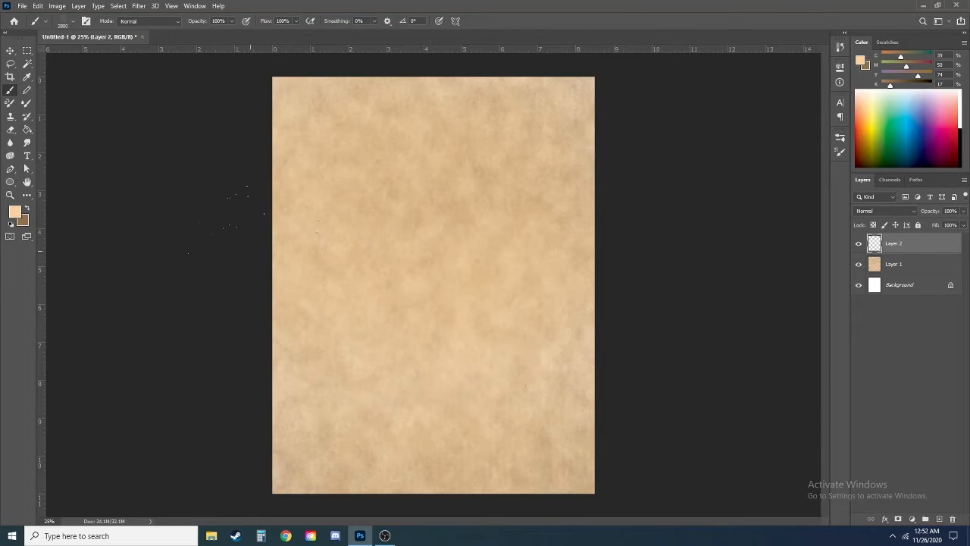
Step: Choose a TGTS-DeadSubtle texture brush and stamp peach grain over the upper-left area of the page on Layer 2
right_click(279, 251)
click(368, 412)
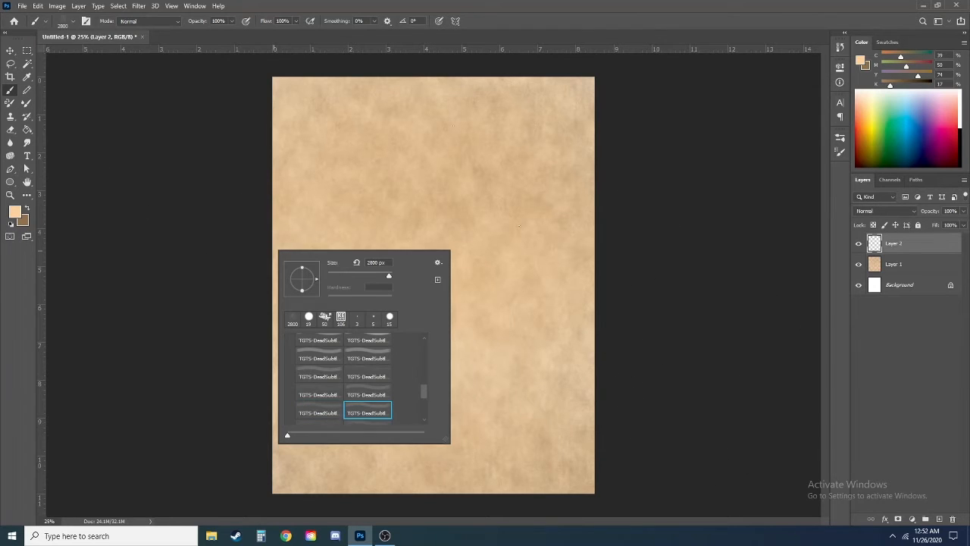
click(368, 153)
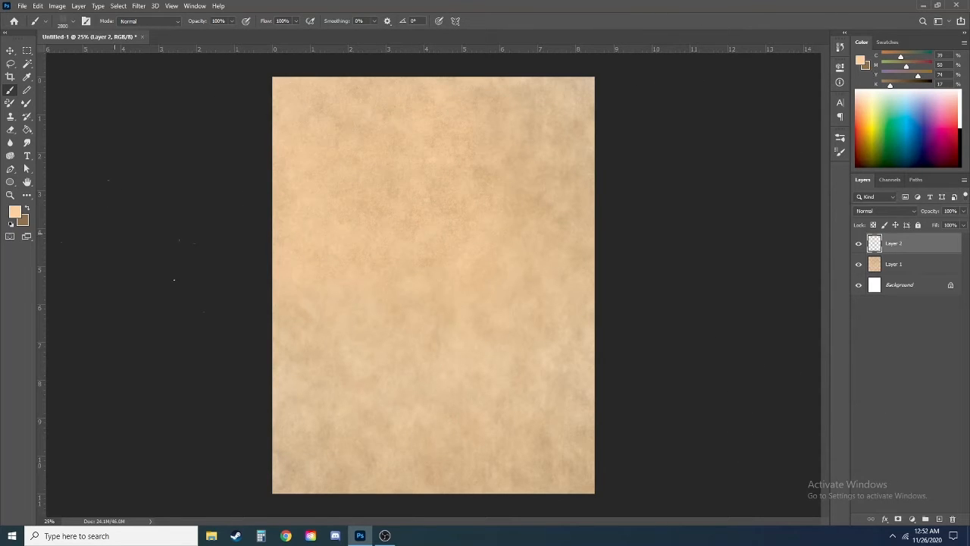
Step: Swap to the brown colour and stamp grain over the lower-left and upper-right areas of the page
click(27, 208)
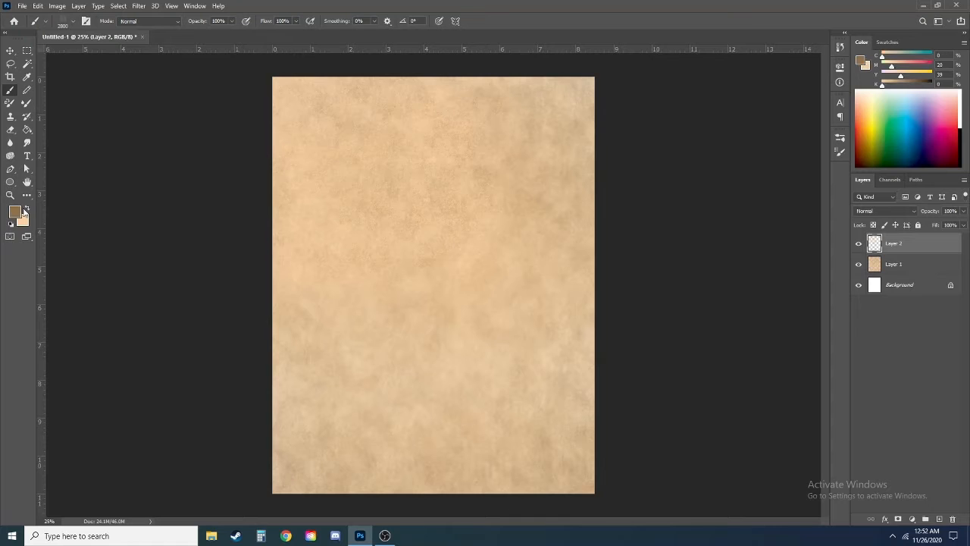
click(310, 360)
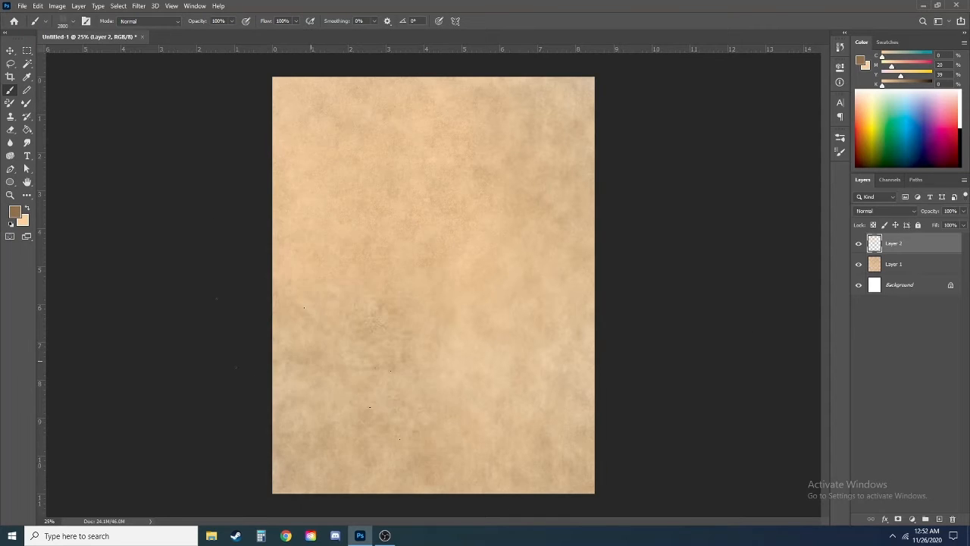
click(565, 190)
Step: Choose the first brush in the TGTS-Dead-Subtle-Brush-Set and stamp brown speckles over the page
right_click(531, 196)
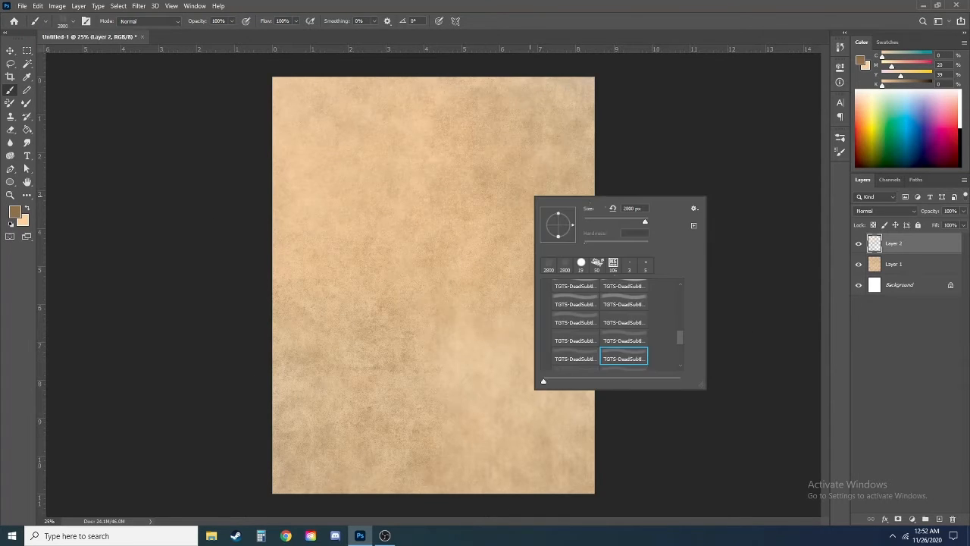
scroll(607, 318, up, 6)
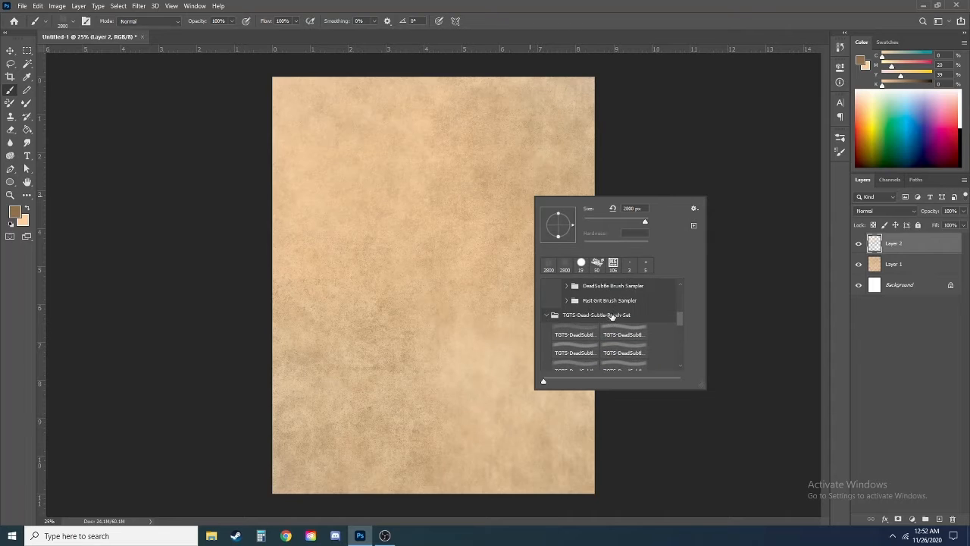
click(577, 332)
click(382, 233)
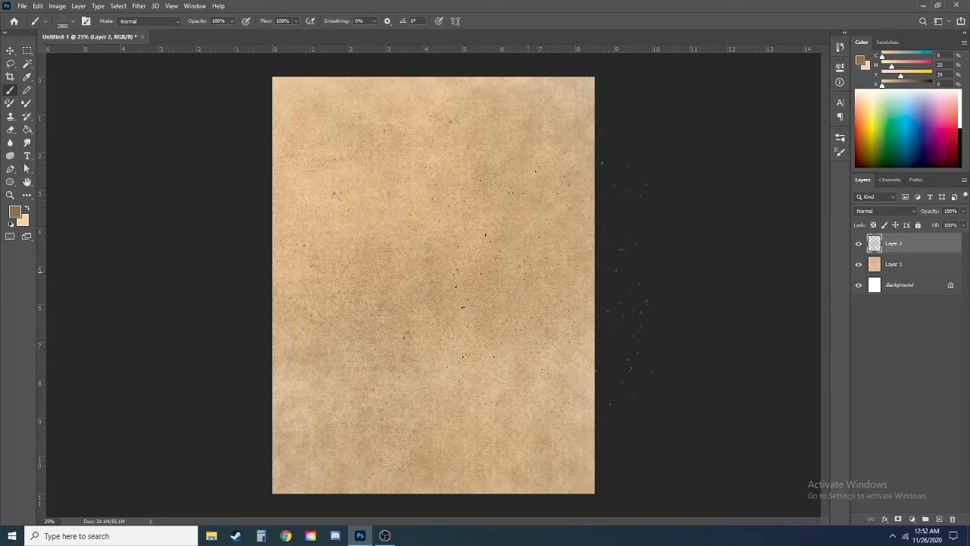
Step: Pick a dark olive-brown foreground colour and stamp denser speckles over the upper and middle parts of the page
click(896, 123)
click(27, 211)
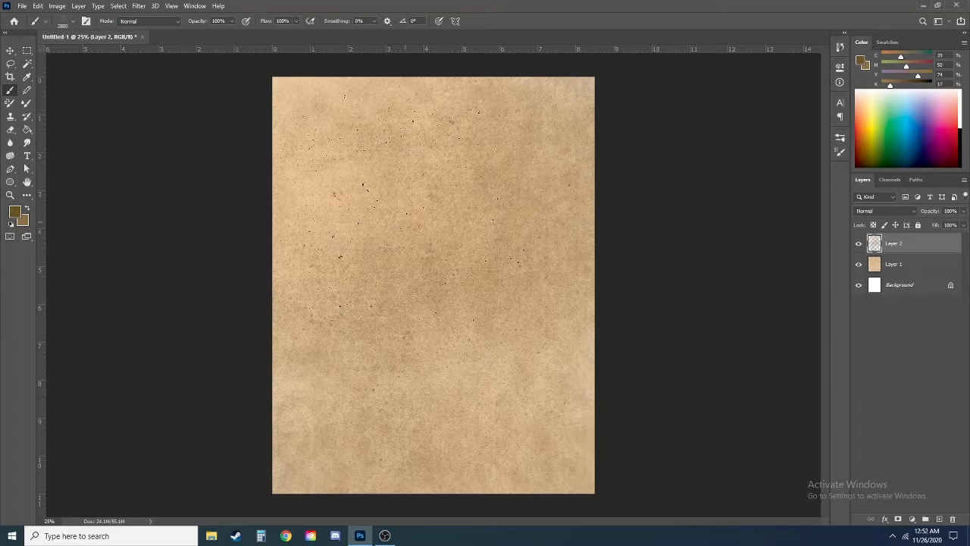
click(406, 223)
click(410, 224)
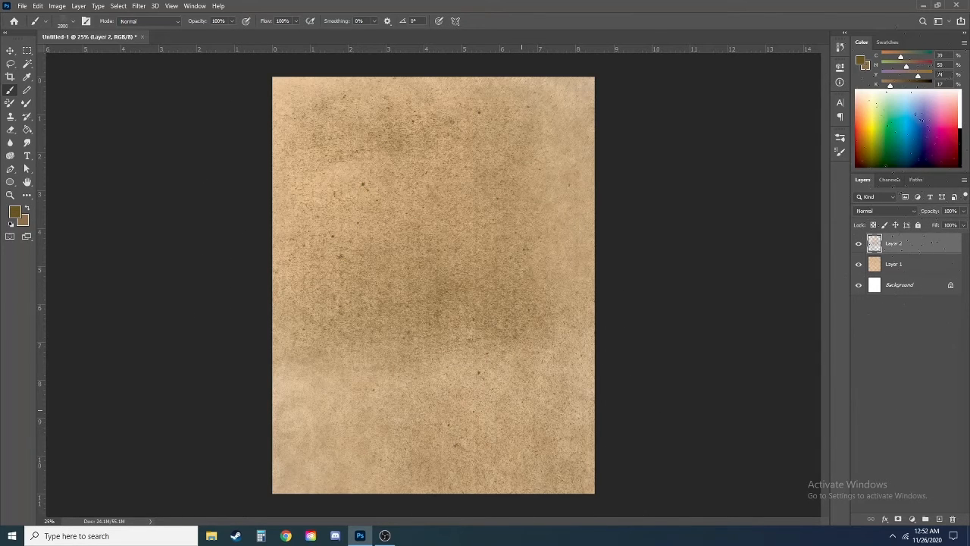
Step: Try several blending modes on Layer 2 up to Overlay, and merge it down into Layer 1
click(885, 211)
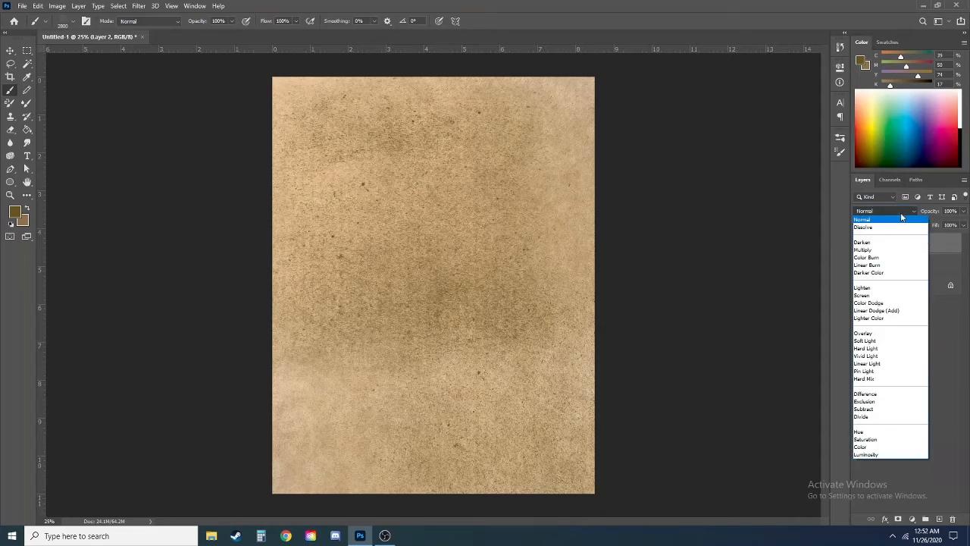
click(886, 243)
scroll(877, 216, down, 2)
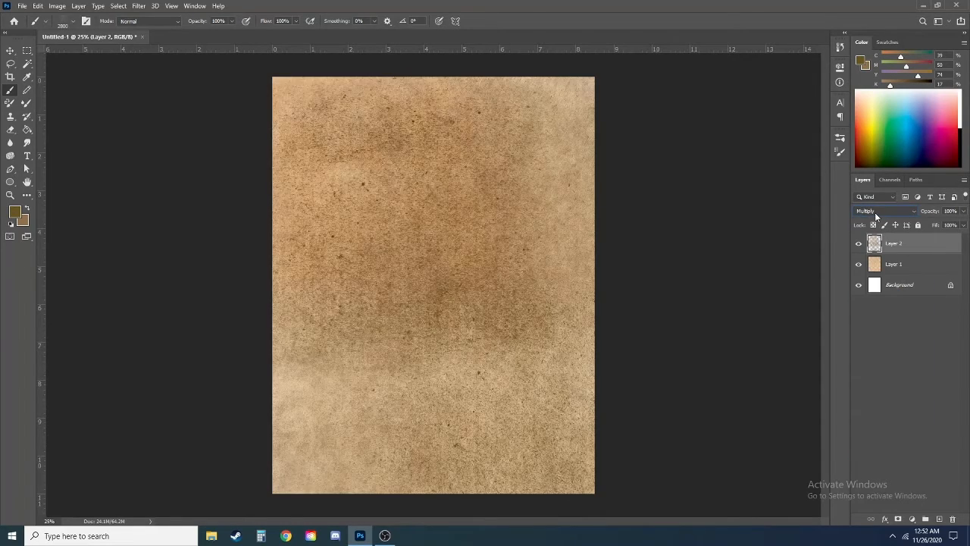
scroll(875, 212, down, 3)
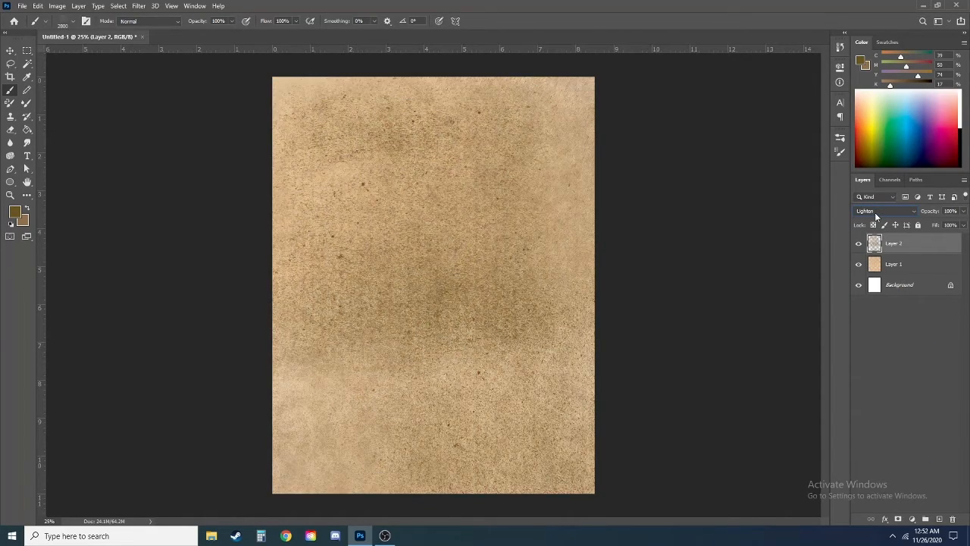
scroll(876, 216, down, 3)
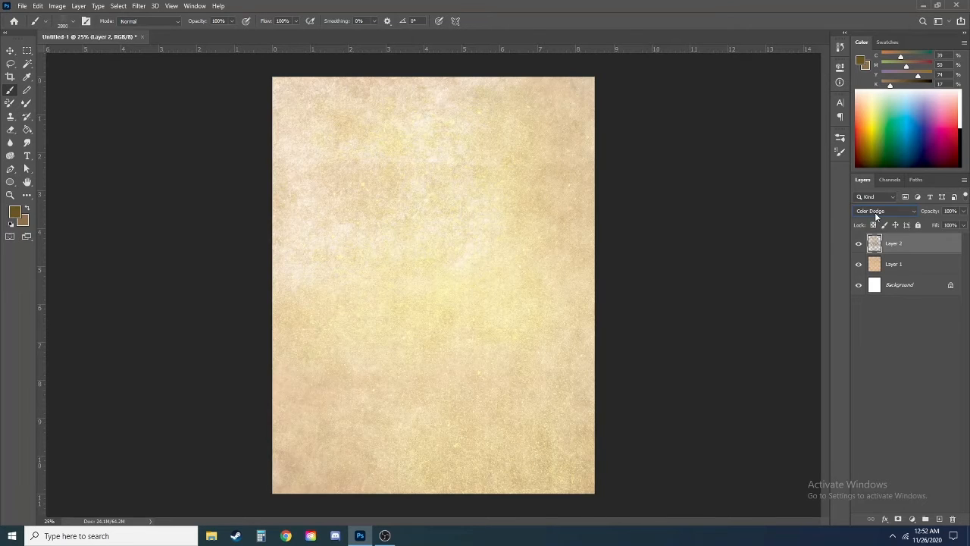
scroll(876, 216, down, 1)
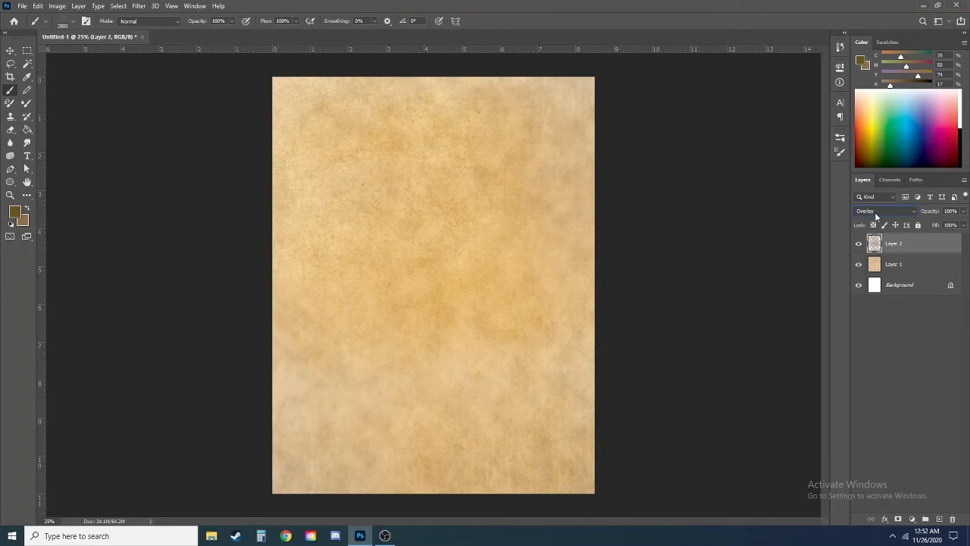
key(ctrl+e)
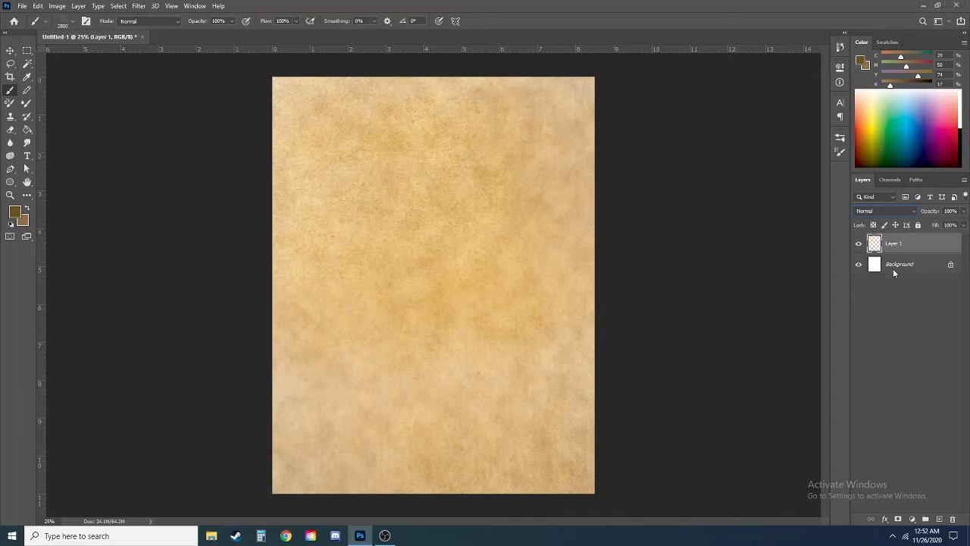
Step: On a new layer, stamp white speckles over the lower-left area of the page and set the layer's blending mode to Soft Light
click(939, 520)
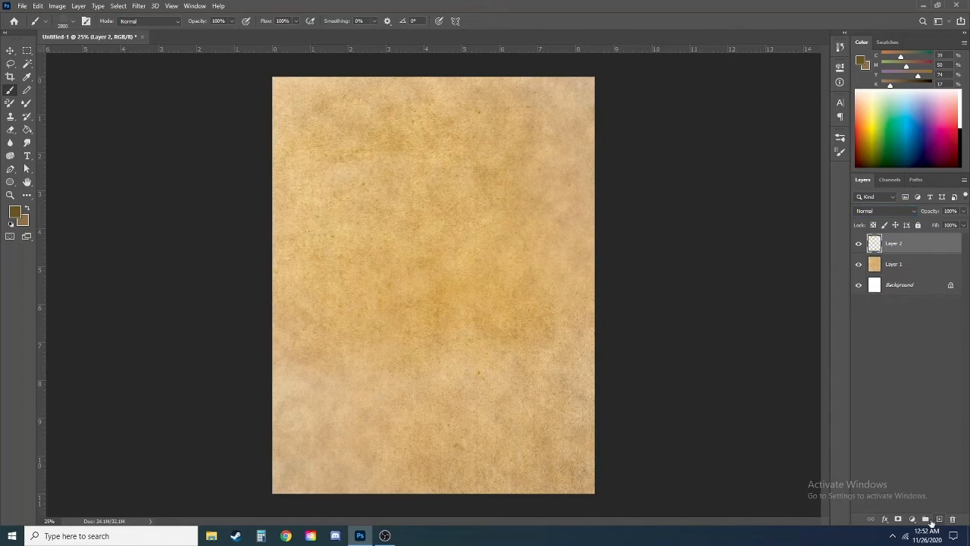
click(11, 225)
click(27, 209)
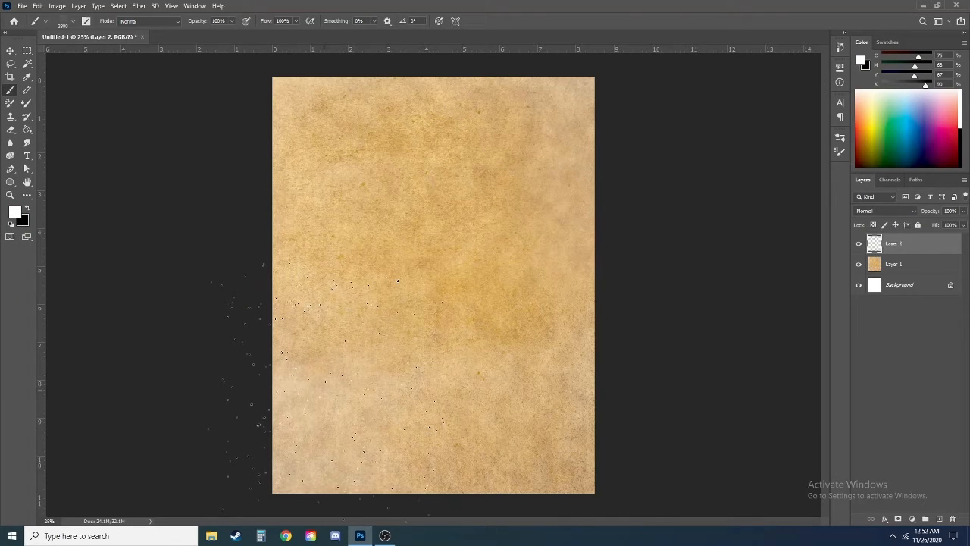
click(324, 389)
click(881, 211)
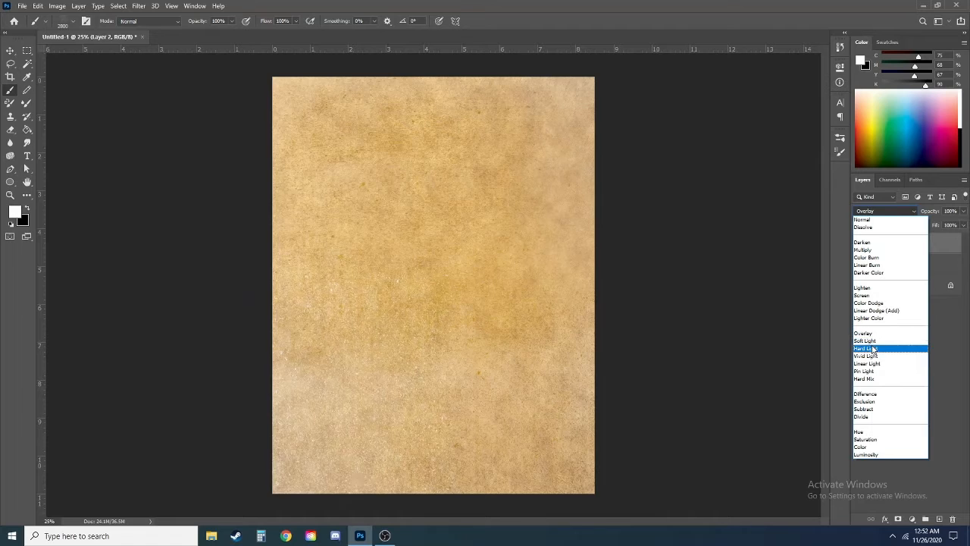
click(874, 342)
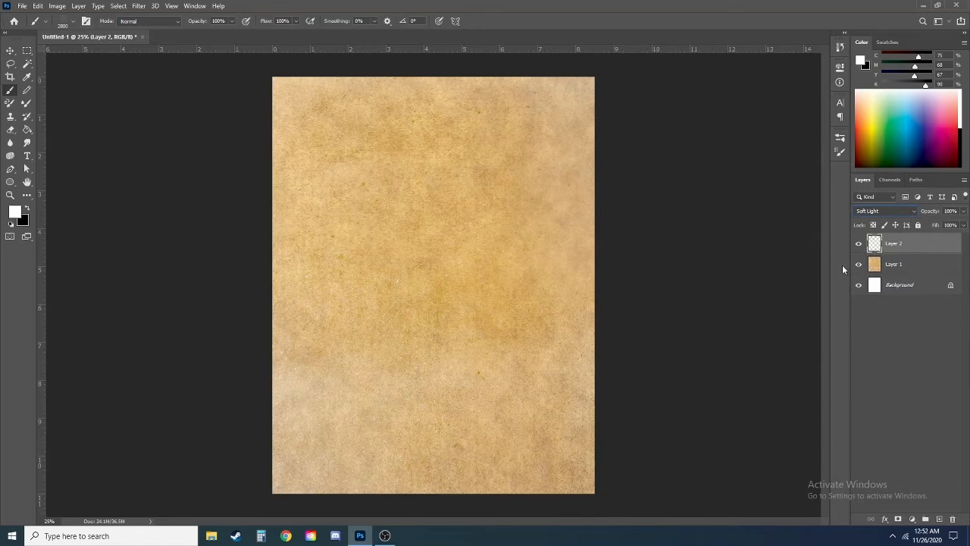
Step: On another new layer, stamp white speckles over the upper area of the page and set its blending mode to Soft Light
click(941, 519)
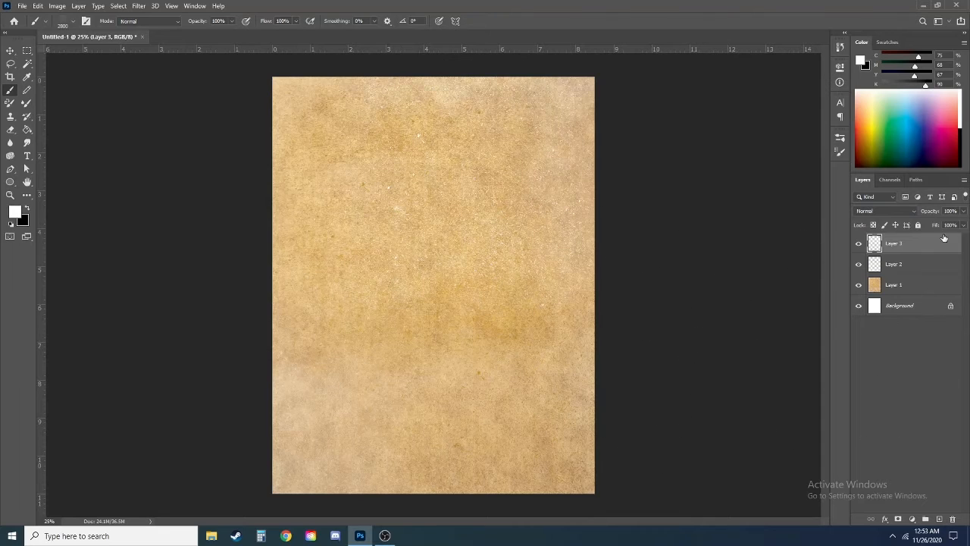
click(885, 212)
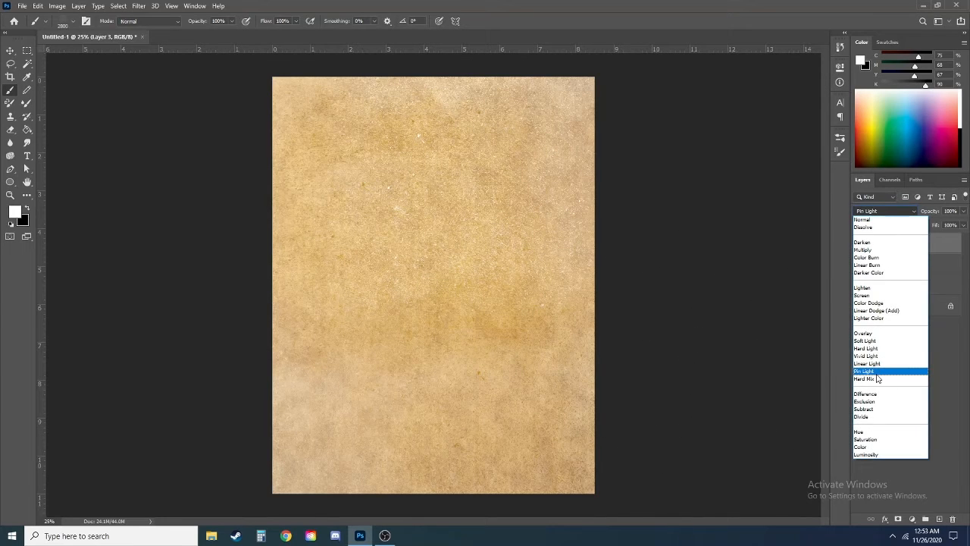
click(877, 371)
scroll(871, 211, down, 1)
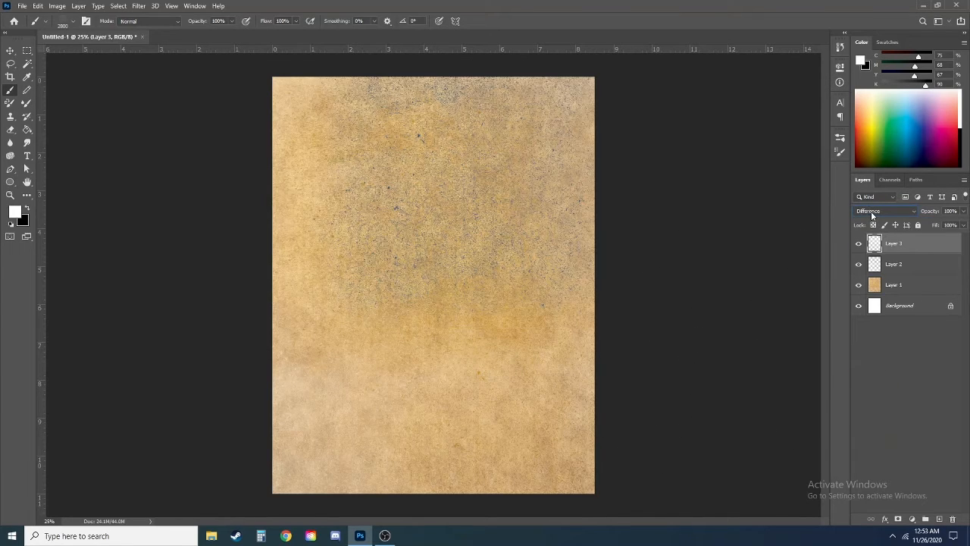
scroll(871, 210, down, 1)
click(871, 211)
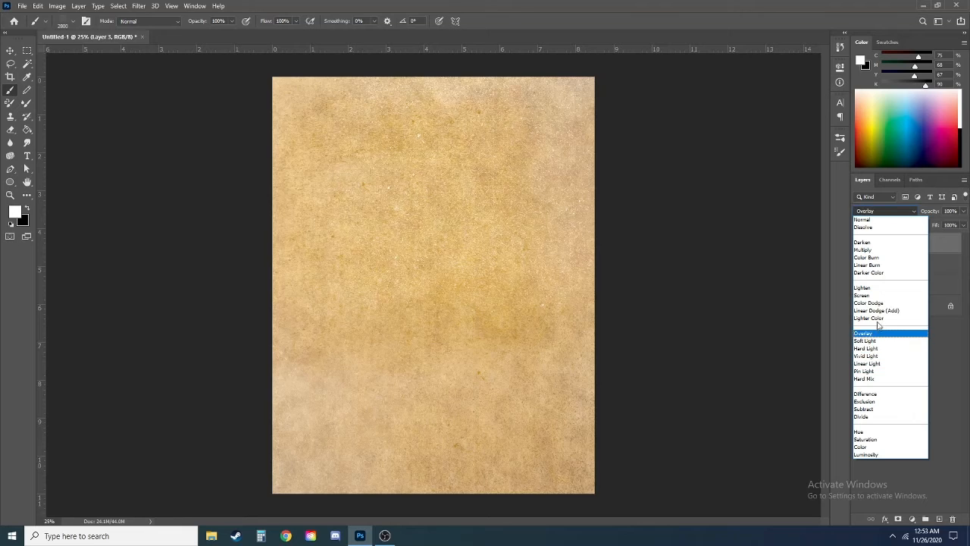
click(865, 341)
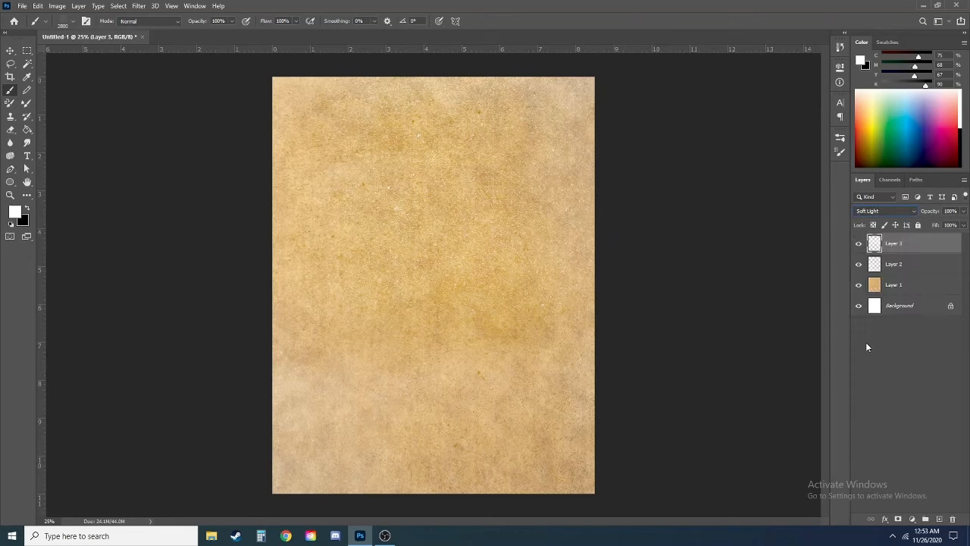
Step: Merge Layers 1, 2 and 3 into a single texture layer
shift+click(894, 288)
key(ctrl+e)
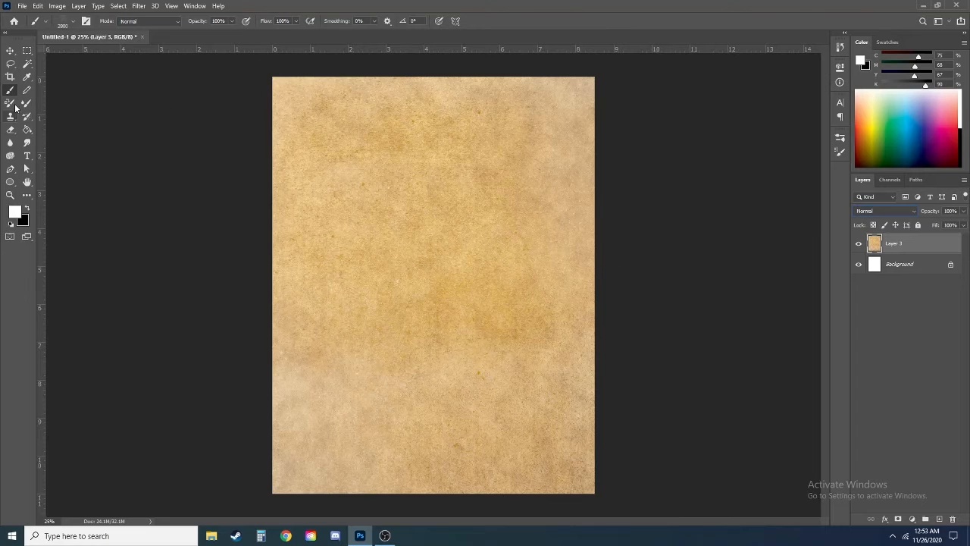
Step: Add a new layer above the merged texture and set up a hard round brush in black at 20 px
click(11, 225)
right_click(456, 356)
click(488, 345)
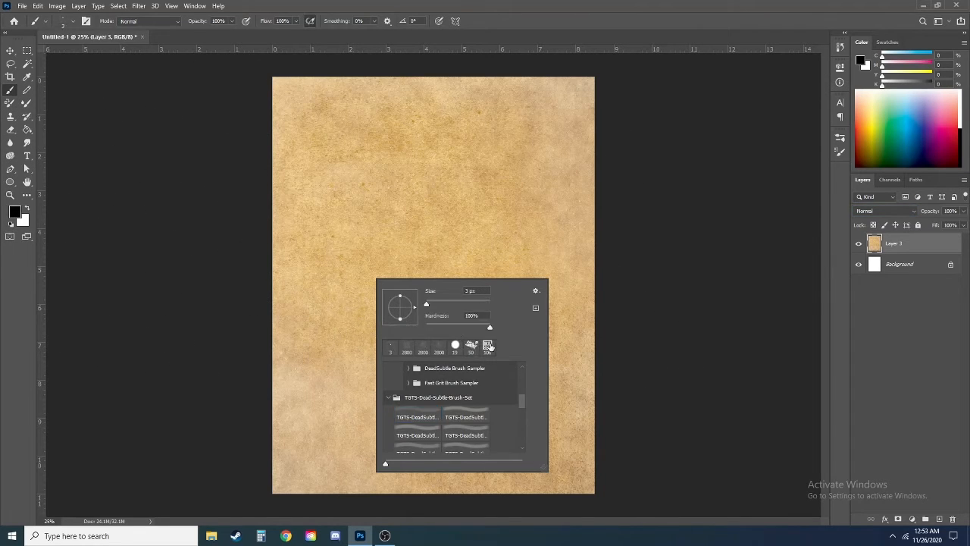
click(940, 519)
click(940, 519)
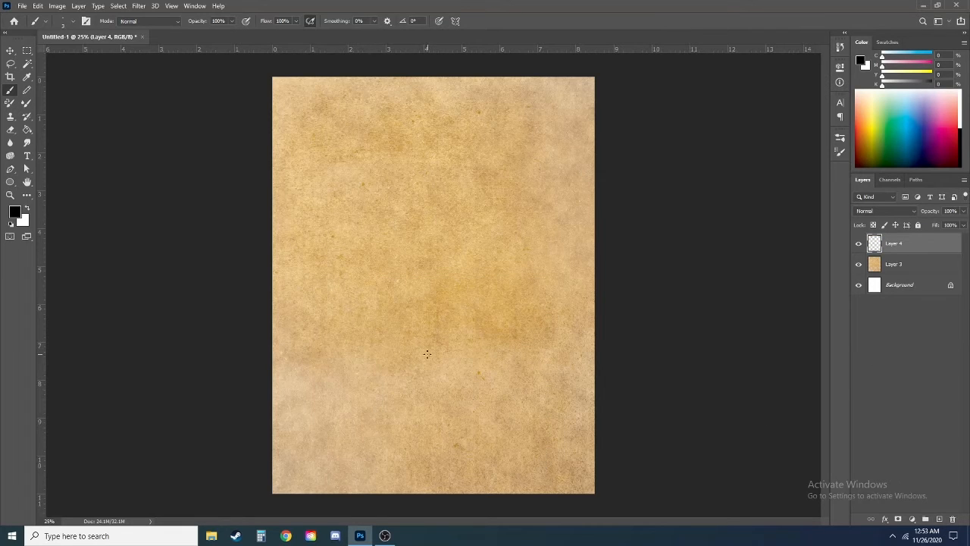
key(bracketright)
key(bracketright)
Step: Draw a cartoon character's round head with two eyes and a toothy grin, plus a rectangular body outline below it
mouse_move(422, 202)
mouse_down()
mouse_move(431, 314)
mouse_move(409, 220)
mouse_up()
drag(466, 250, 376, 276)
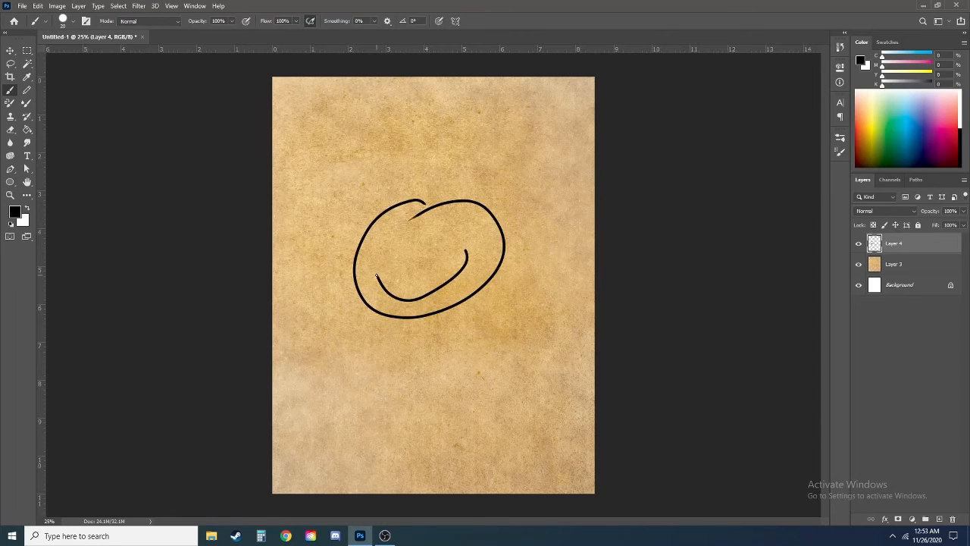
drag(436, 240, 406, 244)
mouse_move(379, 278)
mouse_down()
mouse_move(465, 254)
mouse_move(411, 296)
mouse_move(408, 391)
mouse_move(494, 366)
mouse_up()
drag(472, 300, 484, 364)
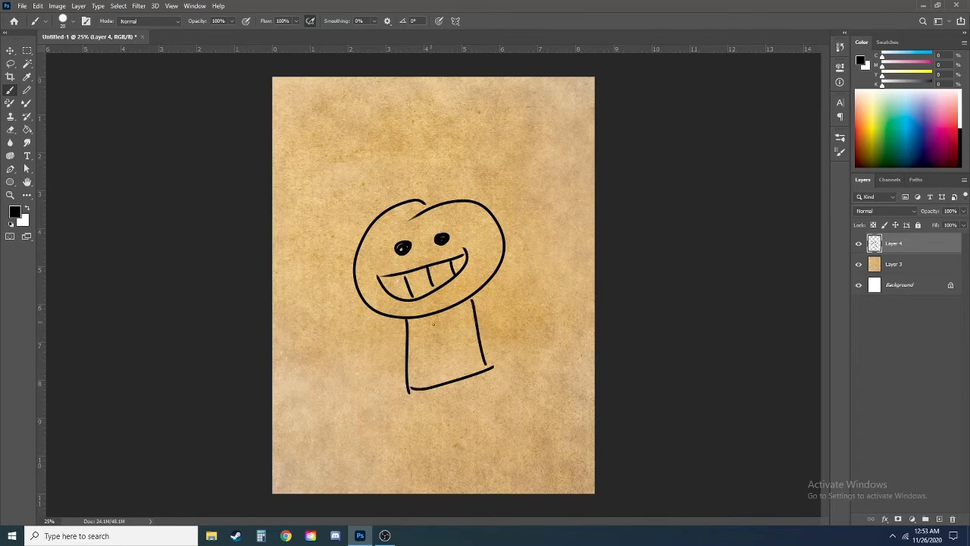
Step: Fill the character's body with black and add two raised arms and two legs using a 50 px brush
mouse_move(411, 323)
mouse_down()
mouse_move(467, 311)
mouse_move(413, 345)
mouse_move(485, 372)
mouse_up()
mouse_move(408, 337)
mouse_down()
mouse_move(365, 332)
mouse_move(343, 314)
mouse_up()
drag(473, 325, 508, 288)
mouse_move(405, 385)
mouse_down()
mouse_move(478, 368)
mouse_move(471, 315)
mouse_up()
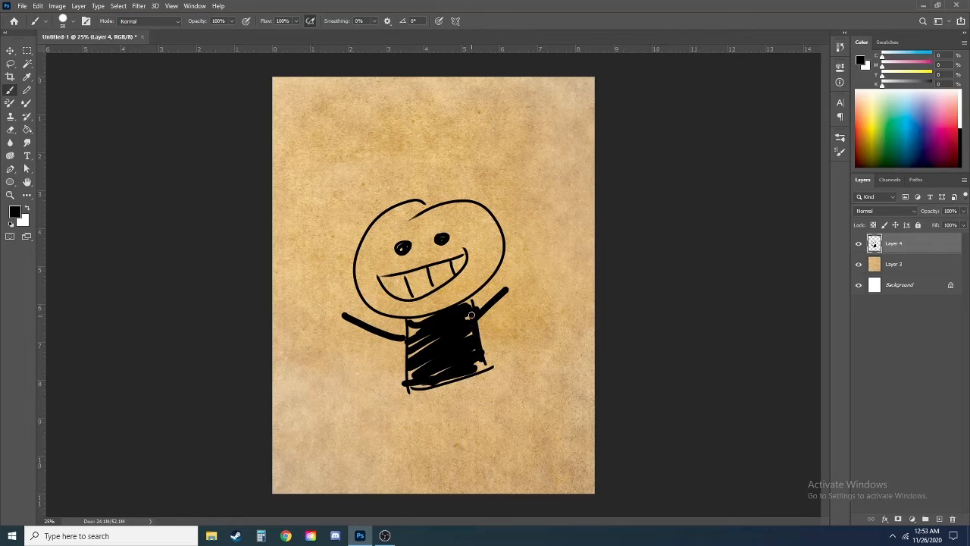
drag(416, 377, 395, 440)
drag(473, 365, 501, 429)
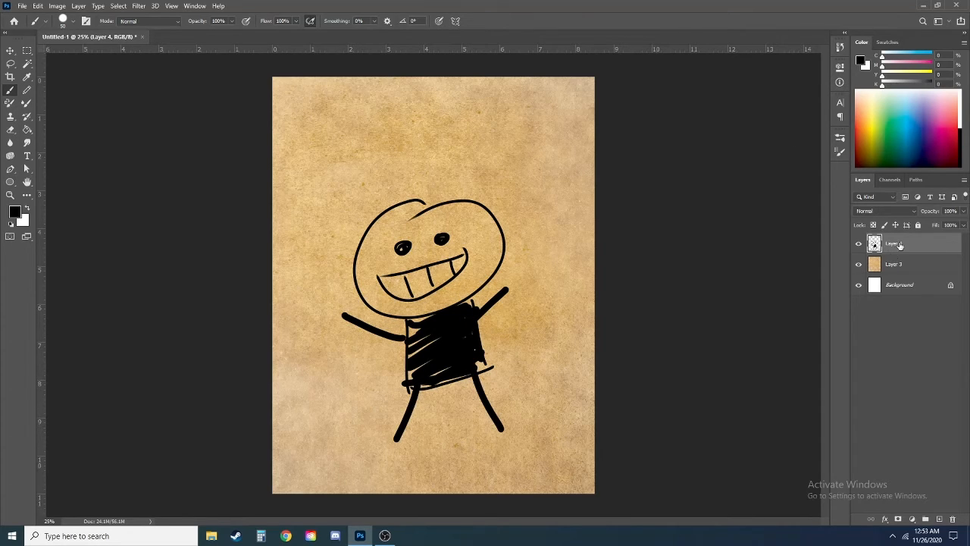
Step: Add a new layer above the character drawing and set up a TGTS-DeadSubtle texture brush in white
click(940, 520)
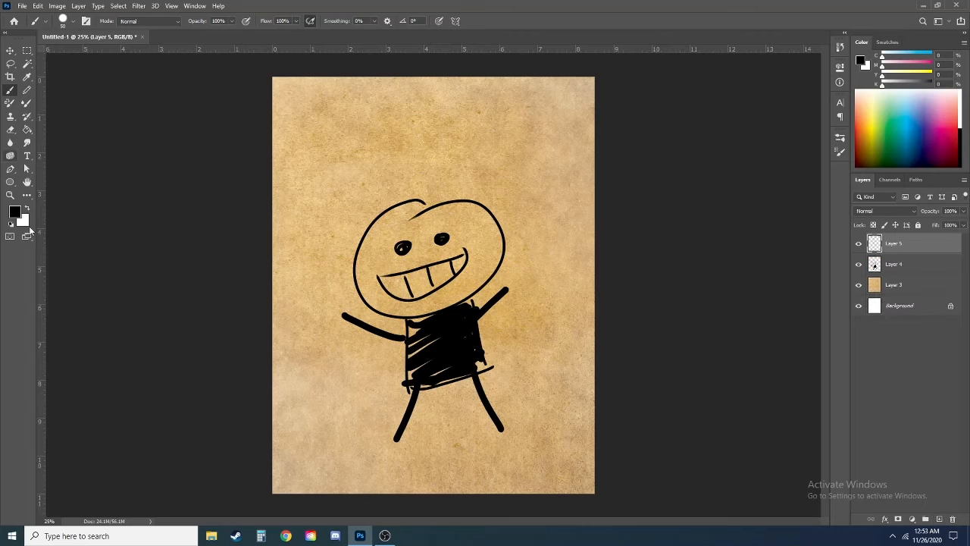
click(27, 209)
right_click(477, 238)
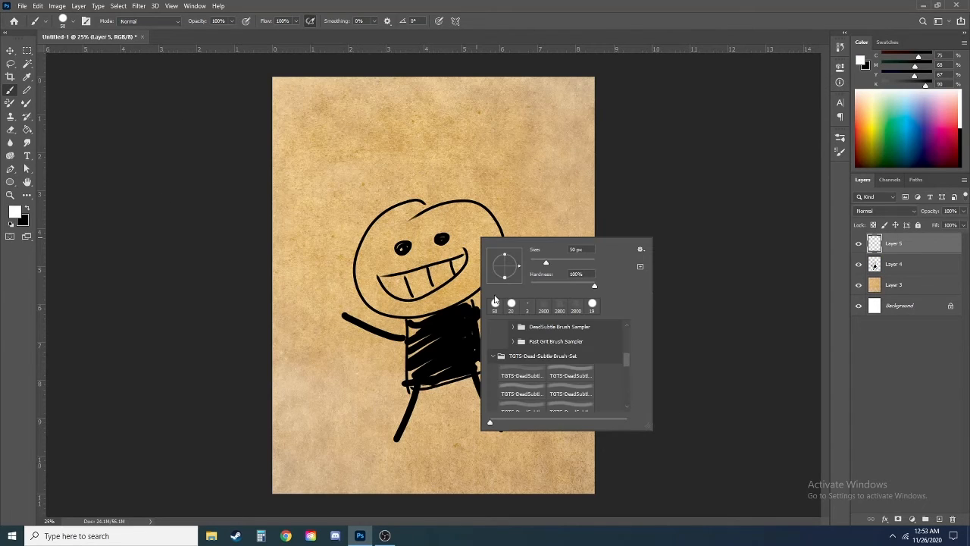
drag(628, 369, 631, 395)
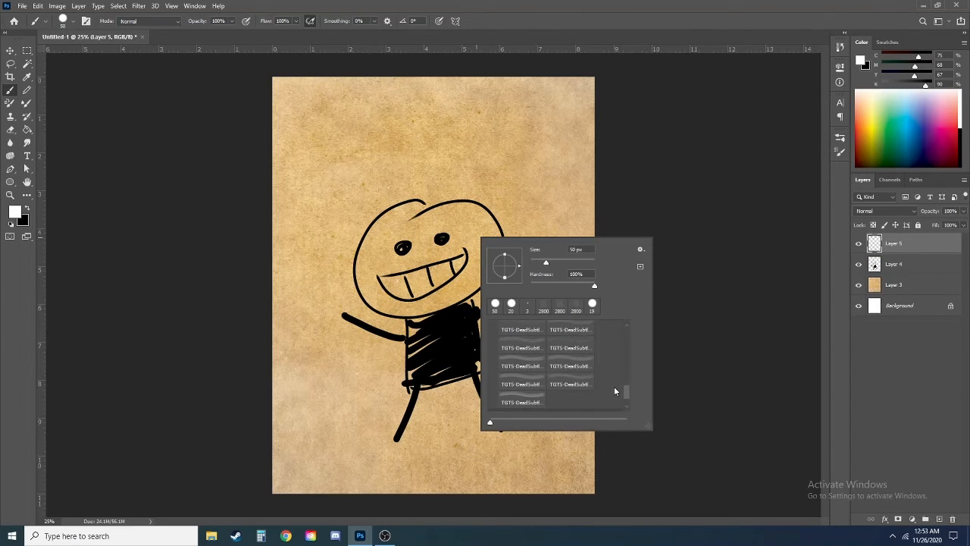
click(570, 384)
click(677, 149)
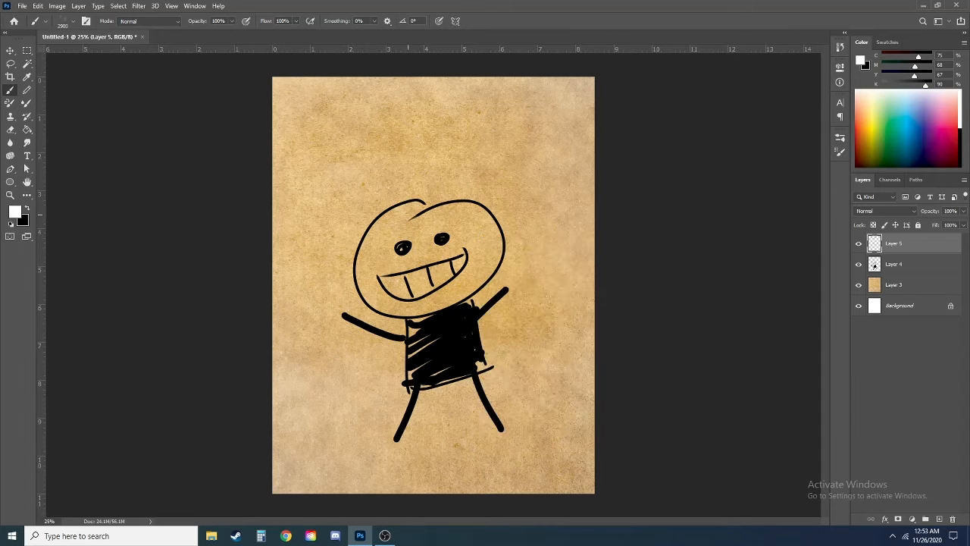
Step: Paint white grain texture over the drawing on Layer 5, then set the layer to Linear Dodge (Add) at 60% opacity
mouse_move(590, 360)
mouse_down()
mouse_move(507, 281)
mouse_move(470, 175)
mouse_move(630, 221)
mouse_move(561, 394)
mouse_up()
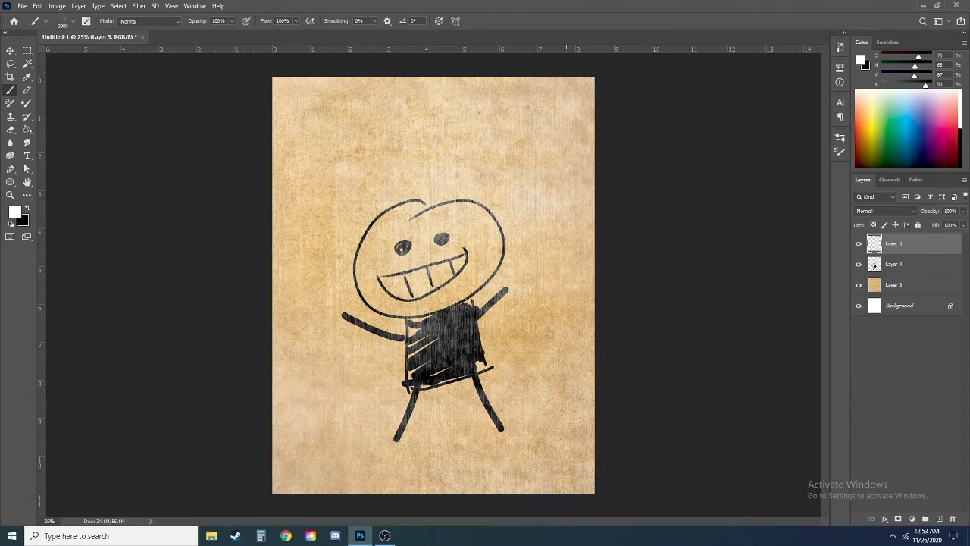
click(871, 211)
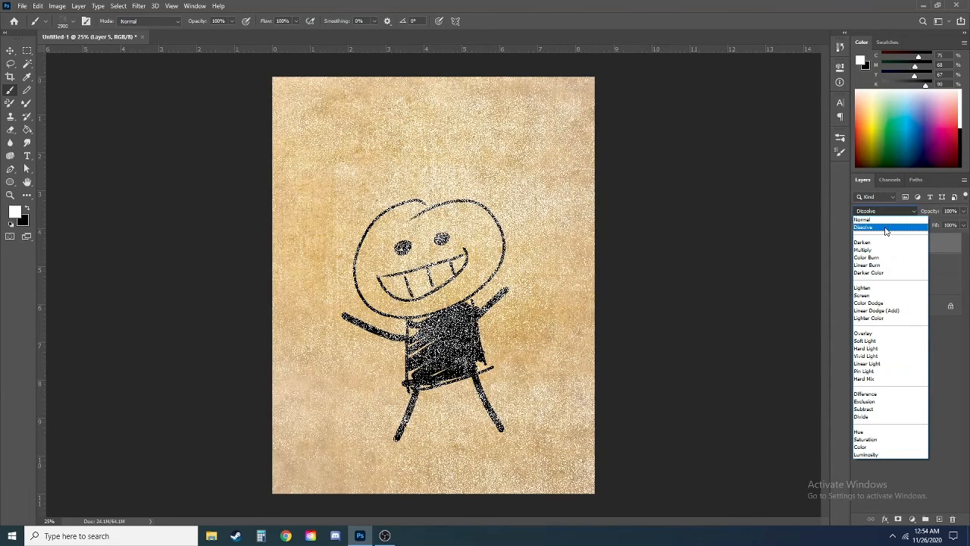
click(891, 317)
click(964, 211)
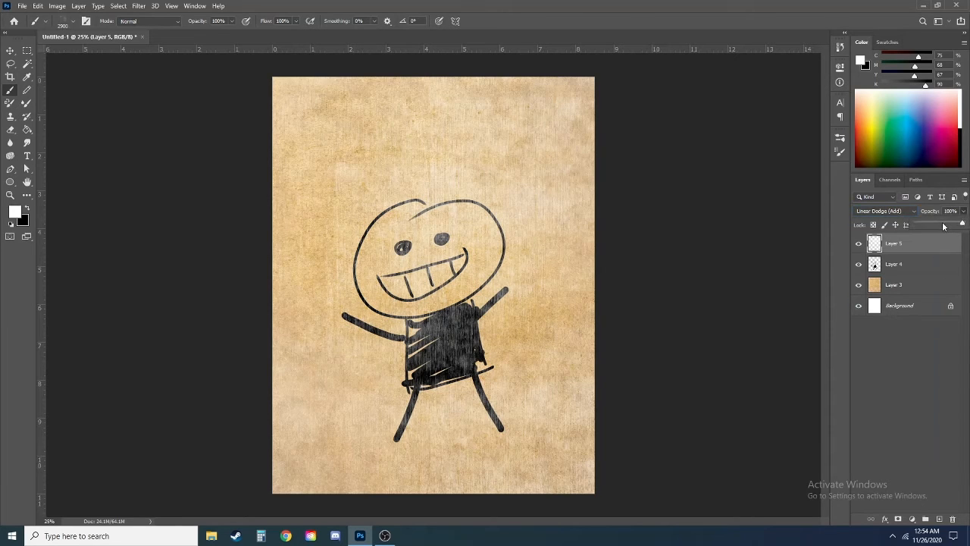
drag(966, 225, 942, 224)
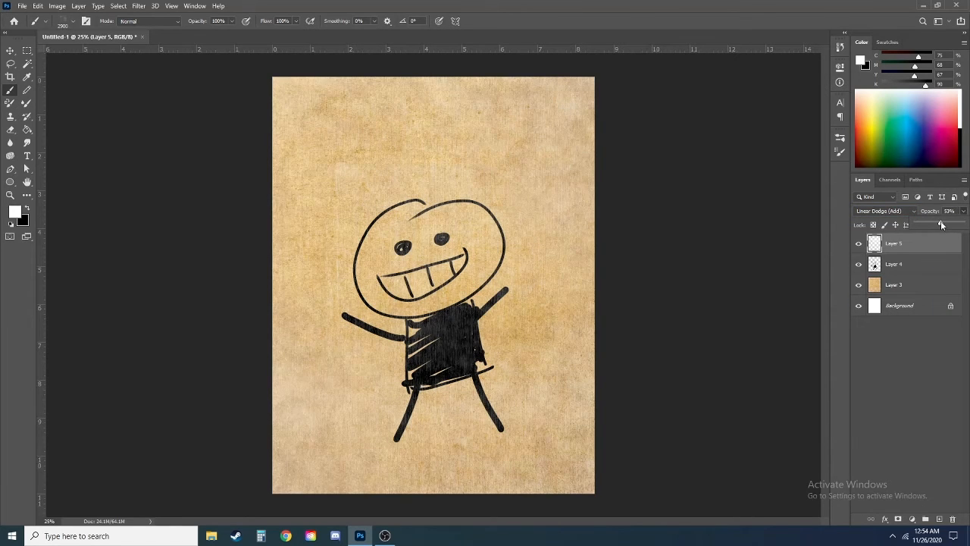
Step: Add a new layer above Layer 5 and paint white speckled texture over the artwork with another TGTS-DeadSubtle brush at 2800 px
click(950, 520)
key(ctrl+z)
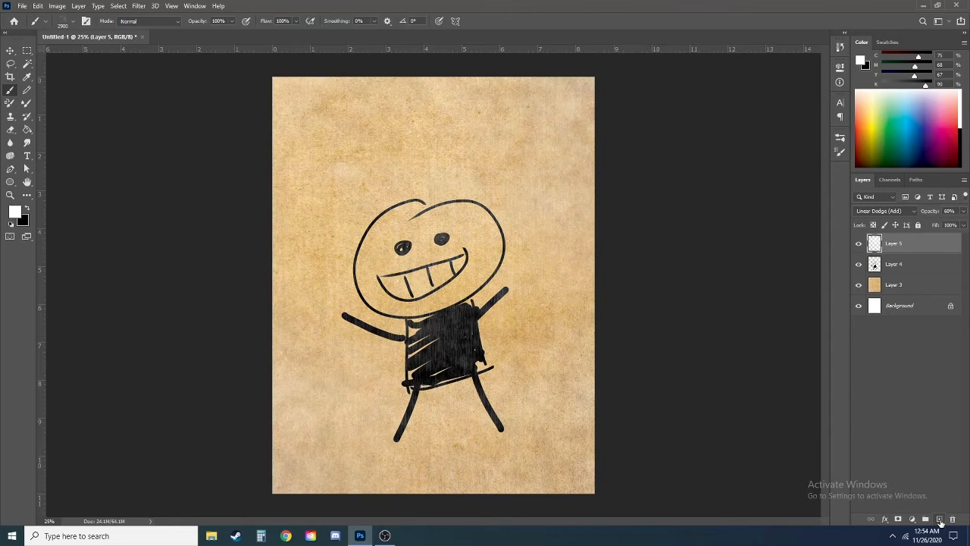
click(939, 519)
right_click(375, 420)
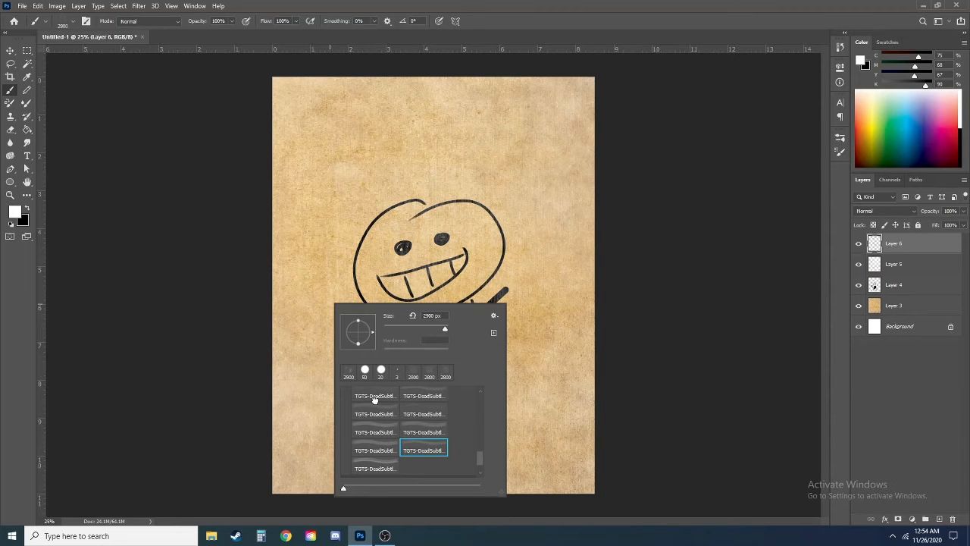
click(374, 414)
scroll(396, 444, up, 1)
click(701, 312)
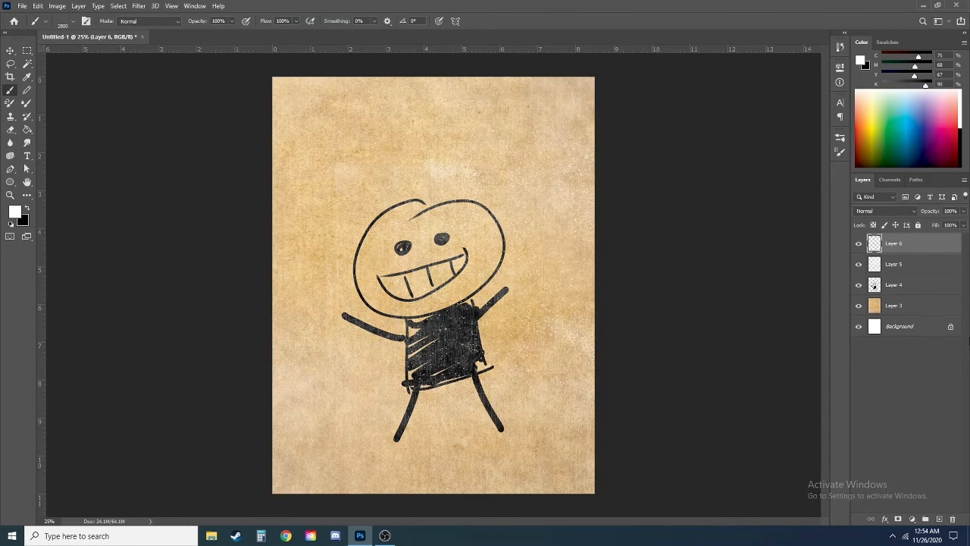
Step: Set the white speckle layer's opacity to 63% and add a new layer above it
click(962, 211)
drag(962, 225, 953, 224)
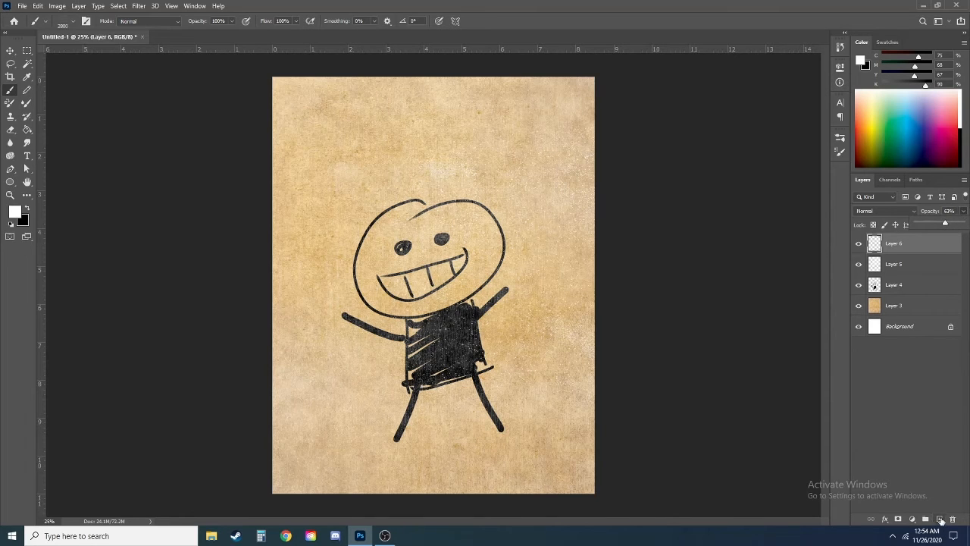
click(939, 520)
drag(902, 112, 892, 121)
click(894, 135)
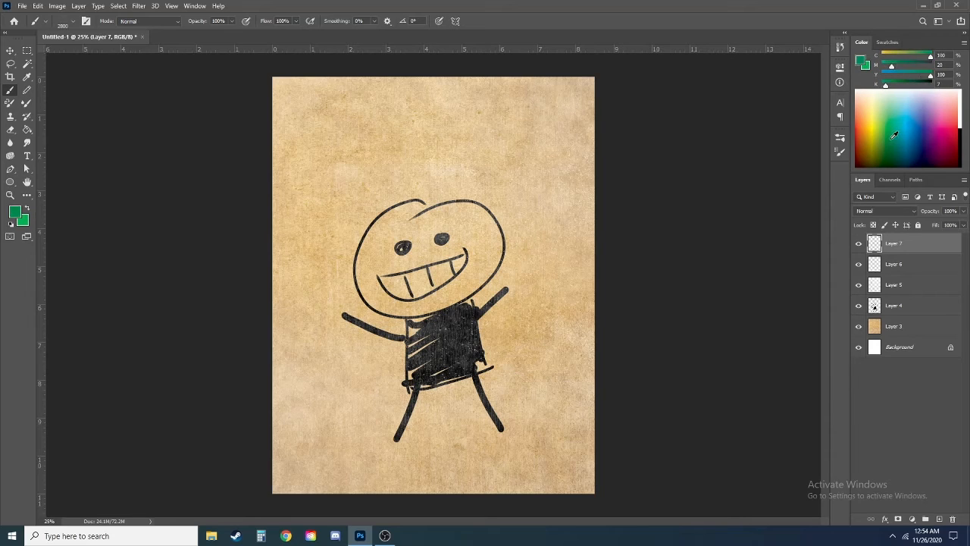
click(11, 221)
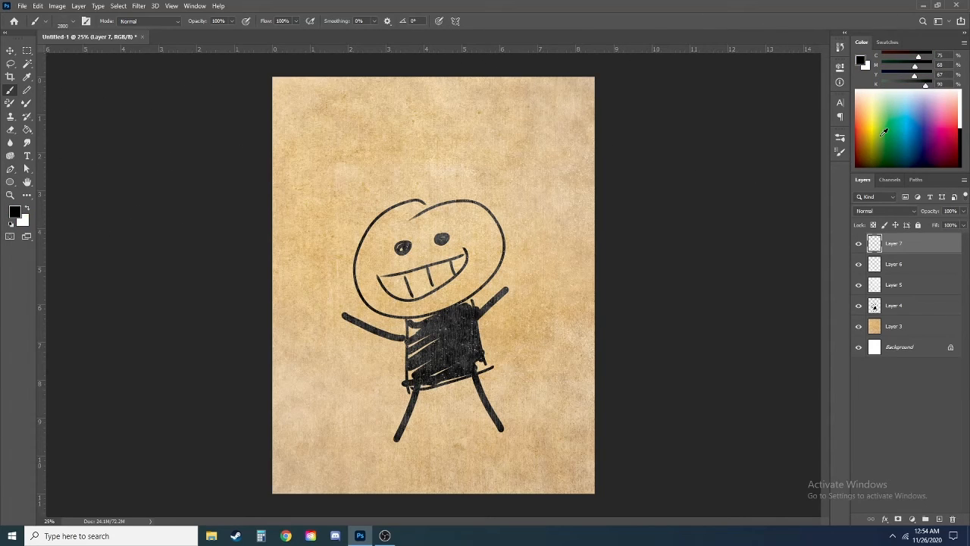
Step: Set the foreground color to a dark brown (C 51, M 60, Y 87, K 50) and return to the Brush tool
click(857, 62)
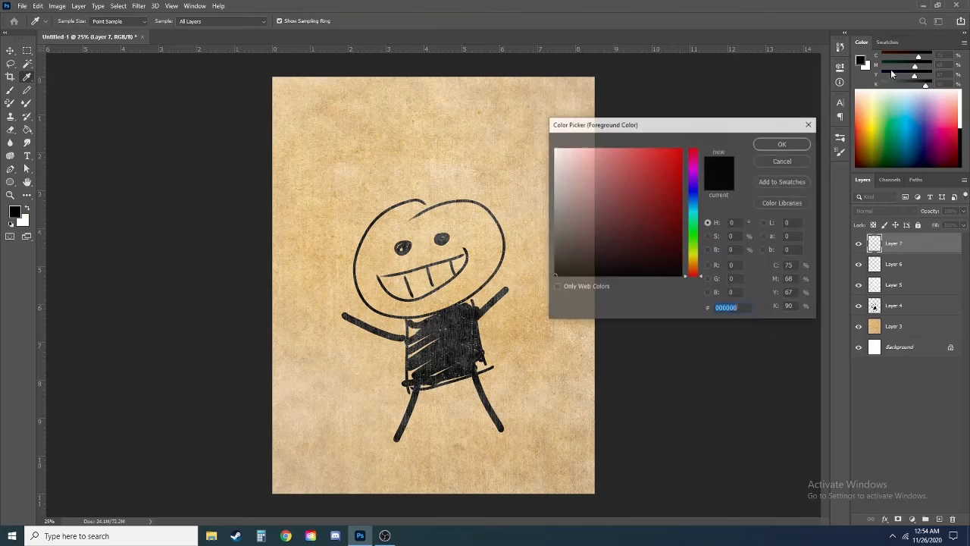
click(696, 267)
drag(629, 182, 627, 235)
click(783, 143)
key(b)
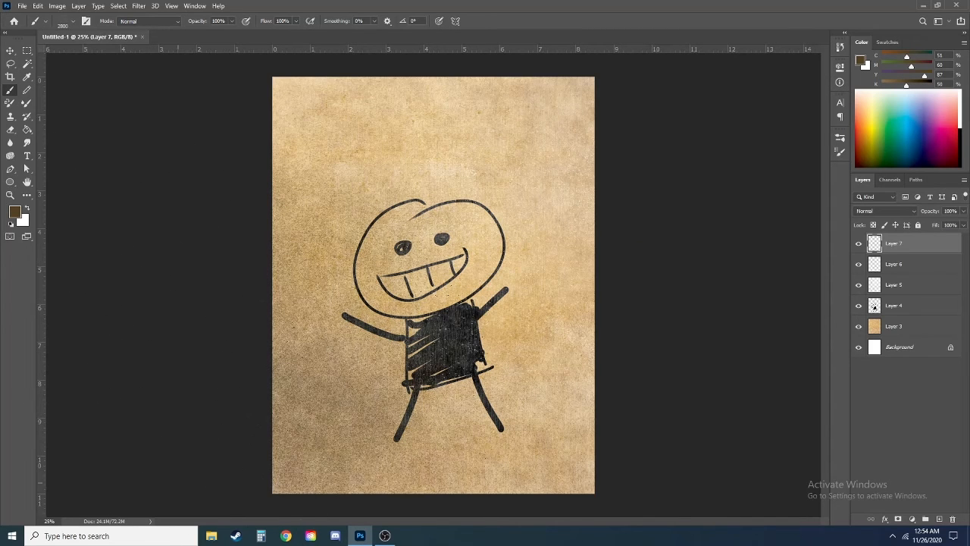
Step: Cover most of the page on Layer 7 with dense dark brown texture using a different TGTS-DeadSubtle brush at 2700 px
right_click(409, 266)
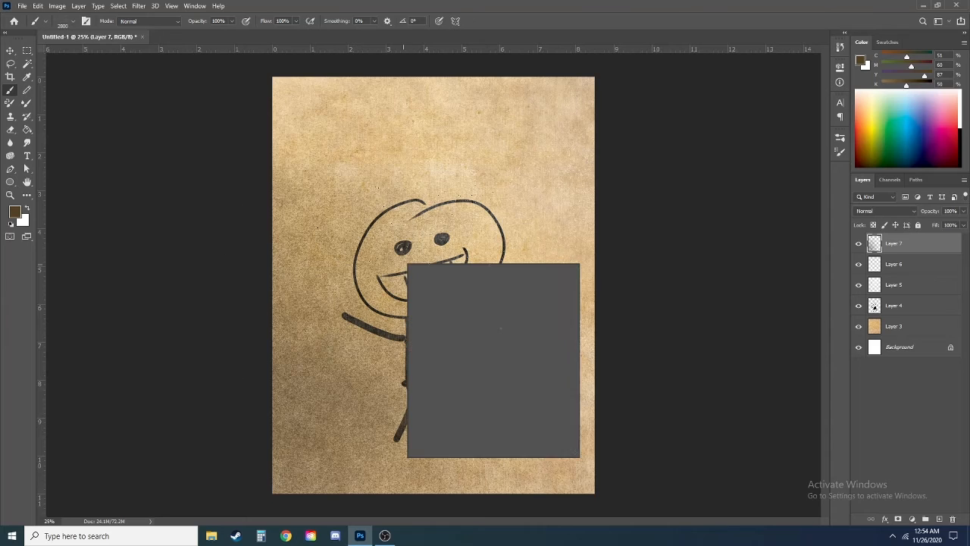
scroll(501, 389, up, 5)
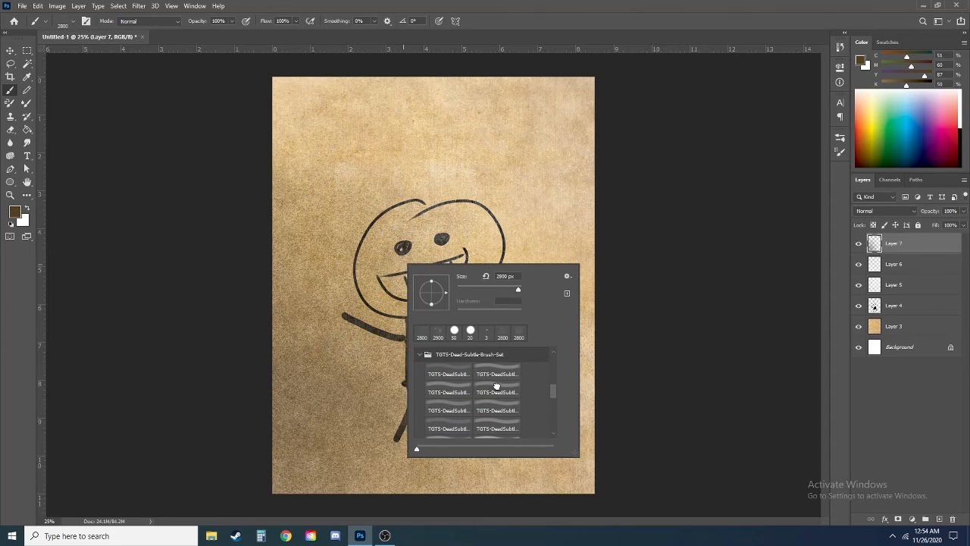
double_click(497, 388)
mouse_move(442, 265)
mouse_down()
mouse_move(447, 288)
mouse_move(428, 254)
mouse_up()
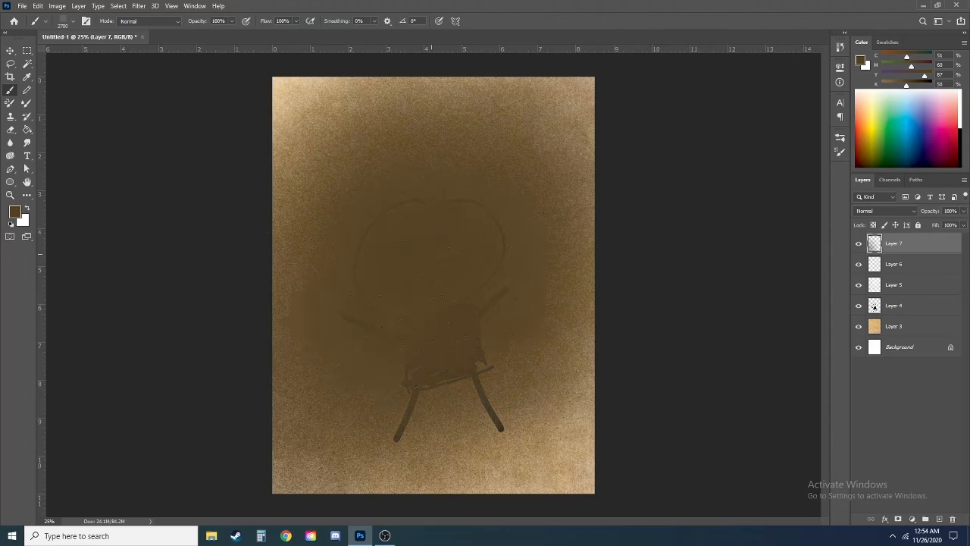
Step: Try the Multiply, Color Burn, Linear Burn, Color Dodge and Screen blend modes on the brown texture layer
click(886, 211)
click(875, 244)
scroll(884, 212, down, 3)
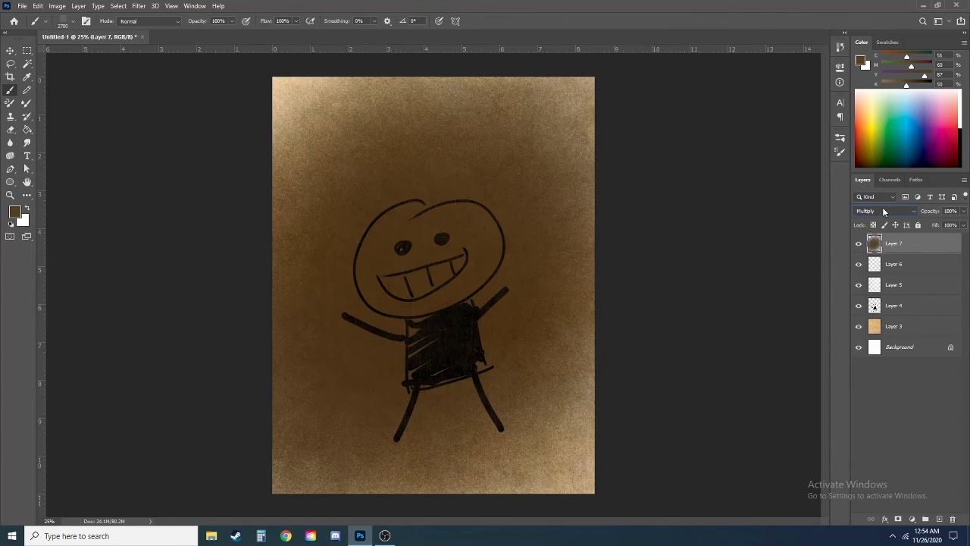
scroll(884, 213, up, 1)
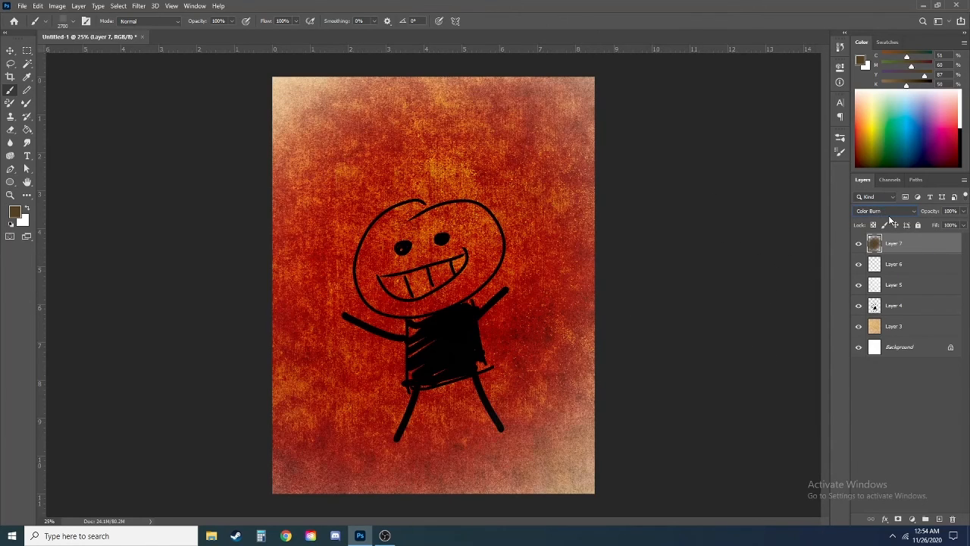
scroll(898, 213, down, 1)
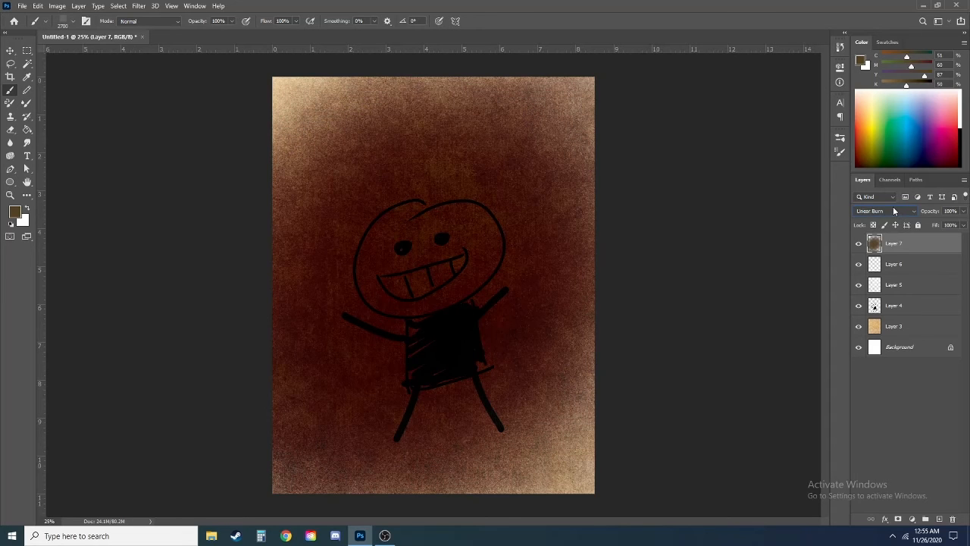
scroll(895, 211, down, 4)
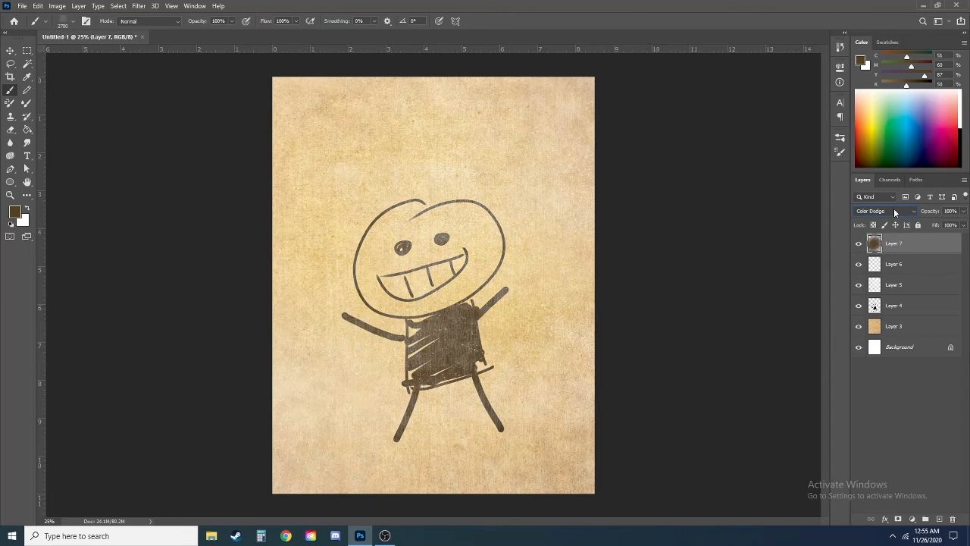
scroll(895, 212, down, 1)
scroll(895, 213, up, 2)
scroll(895, 212, down, 1)
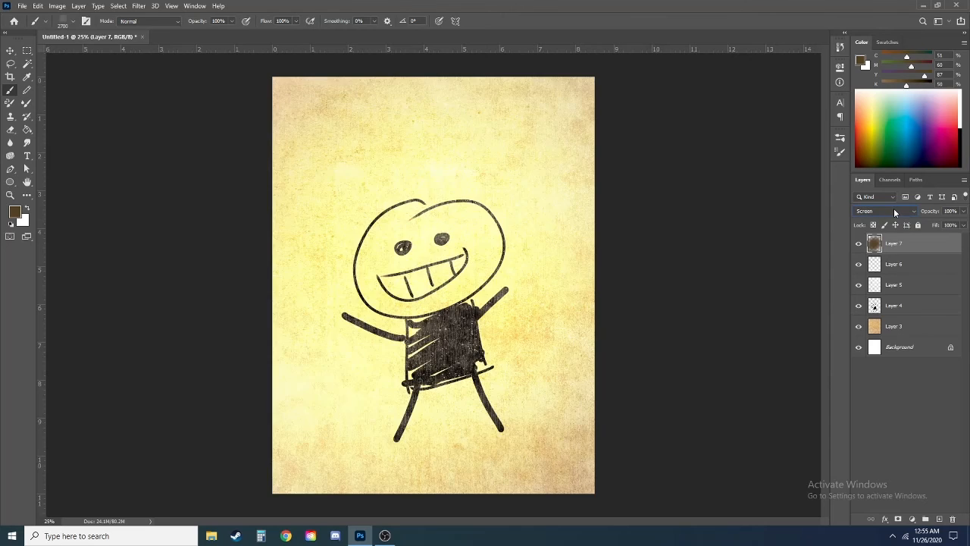
scroll(896, 213, up, 1)
Step: Compare the artwork with the Screen-blended brown layer hidden and shown
click(859, 243)
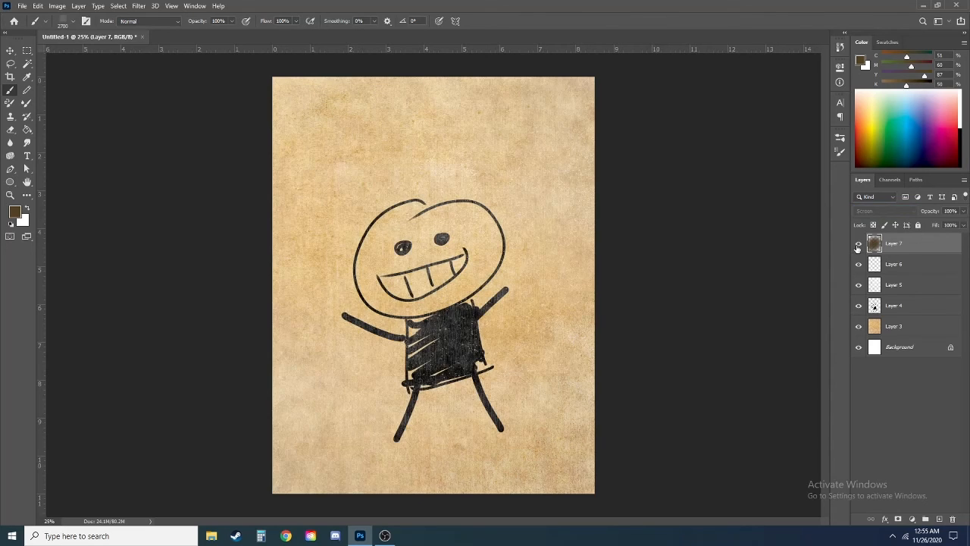
click(859, 244)
click(859, 243)
click(859, 244)
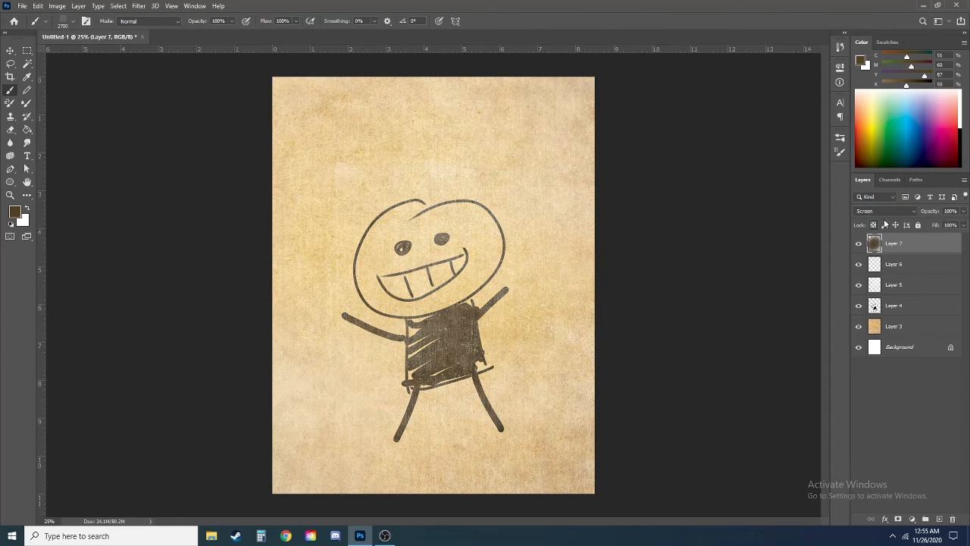
Step: Try the Overlay blend mode on the brown texture layer and compare the artwork with that layer hidden and shown
click(885, 211)
click(872, 334)
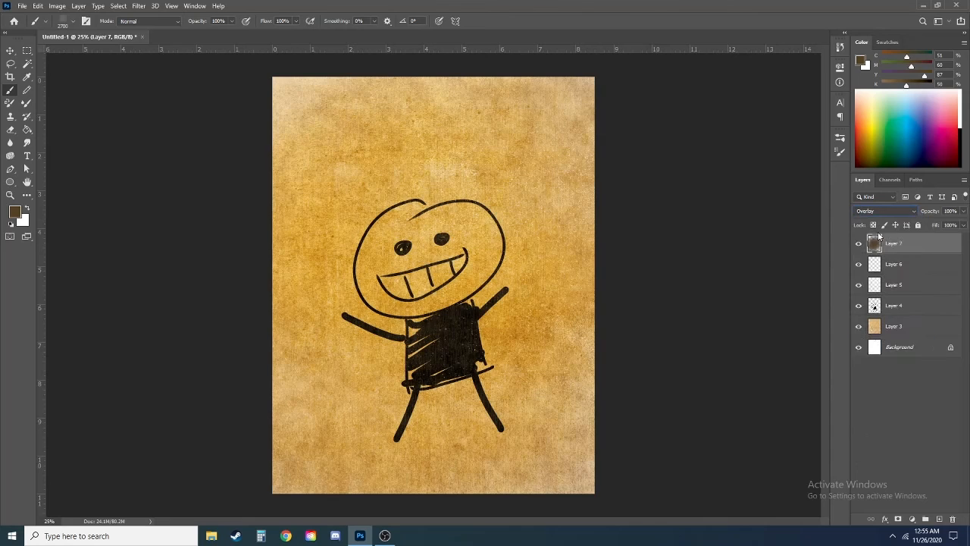
click(859, 243)
click(859, 243)
Step: Set the brown texture layer to Soft Light, compare it hidden and shown, and reduce its opacity to 60%
click(879, 213)
click(888, 343)
click(859, 244)
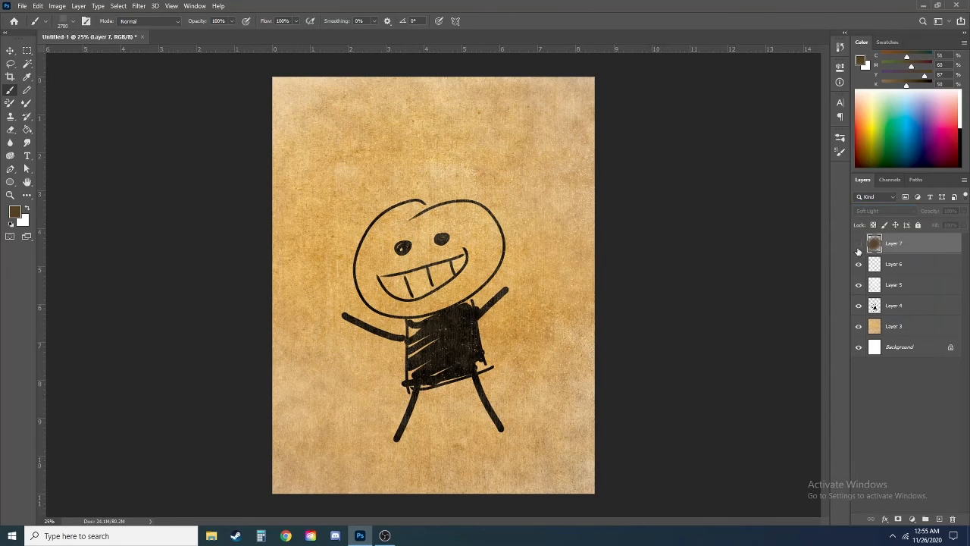
click(858, 243)
drag(965, 214, 945, 225)
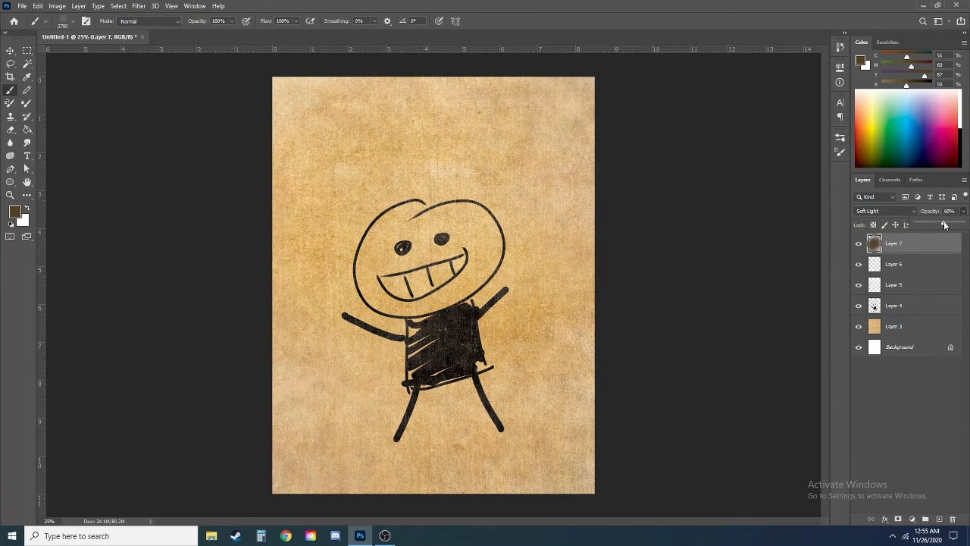
Step: Select all layers from Layer 7 down to Layer 3
click(903, 339)
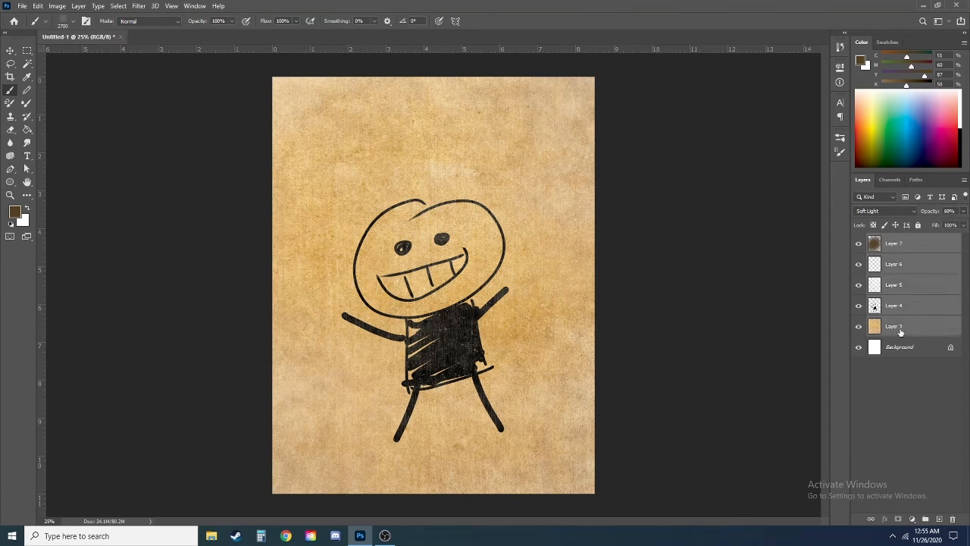